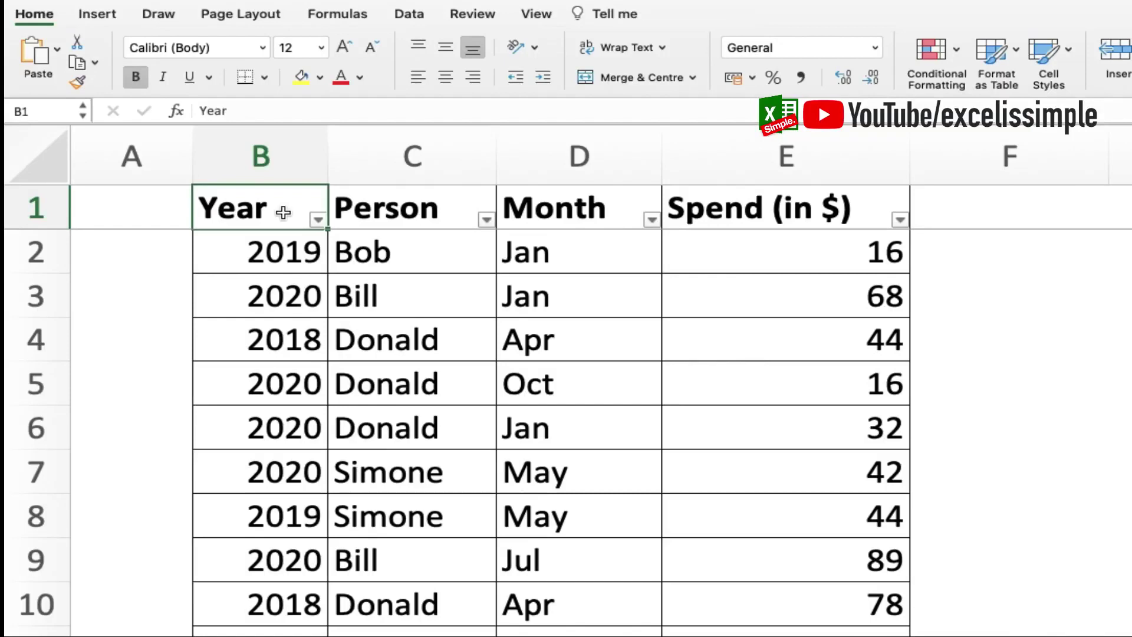
- Point out the Person, Month, Spend (in $) and Year columns of the spend table
click(391, 214)
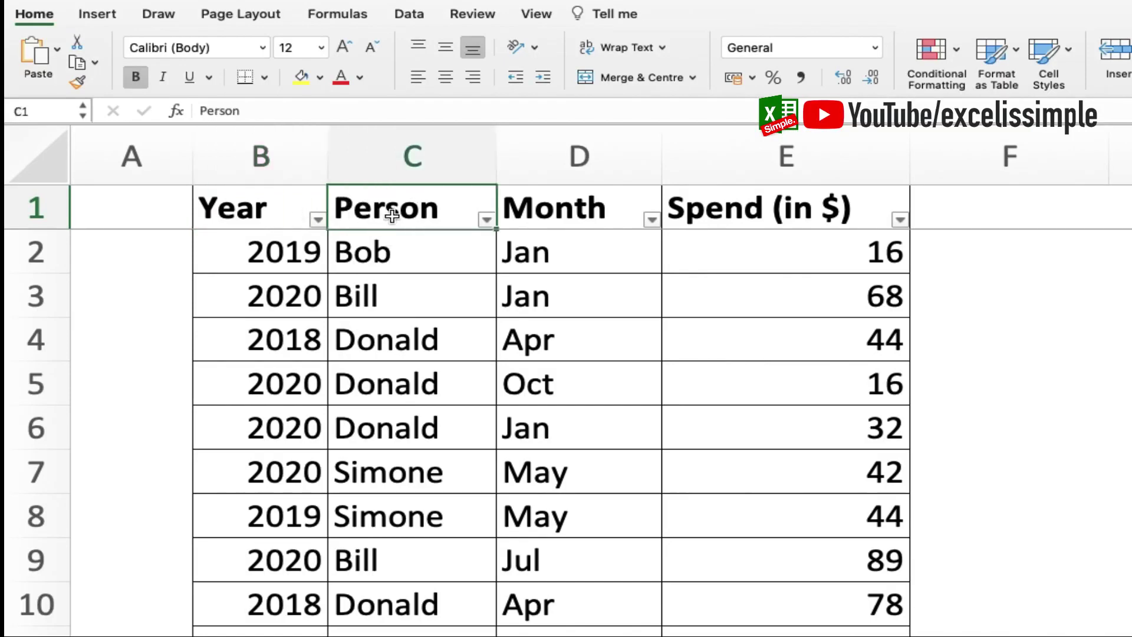
click(560, 224)
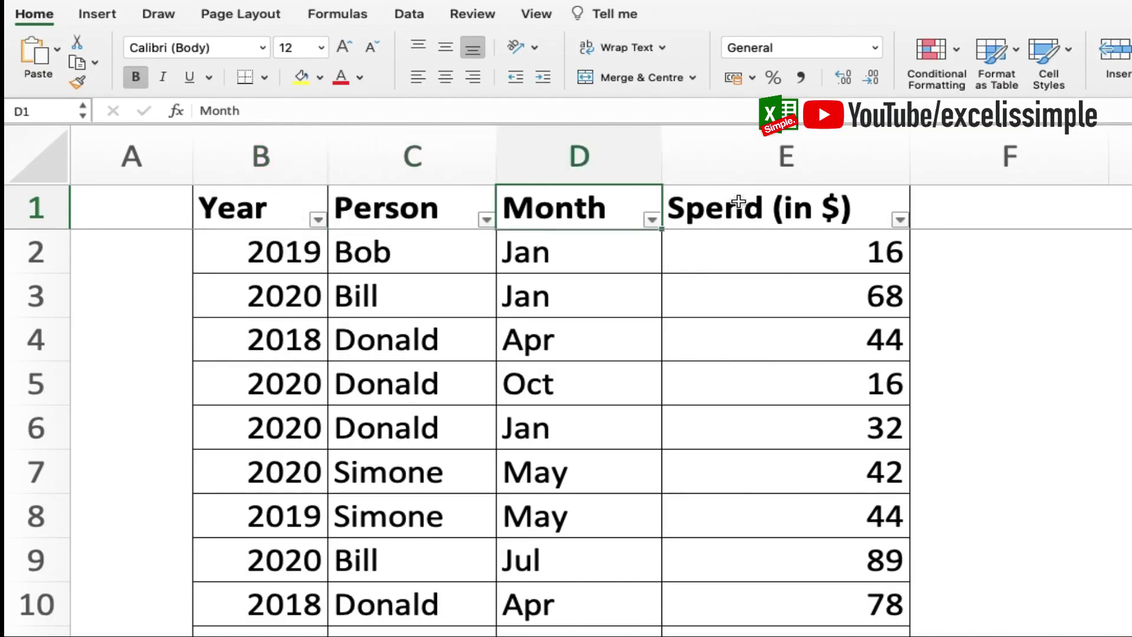
click(744, 221)
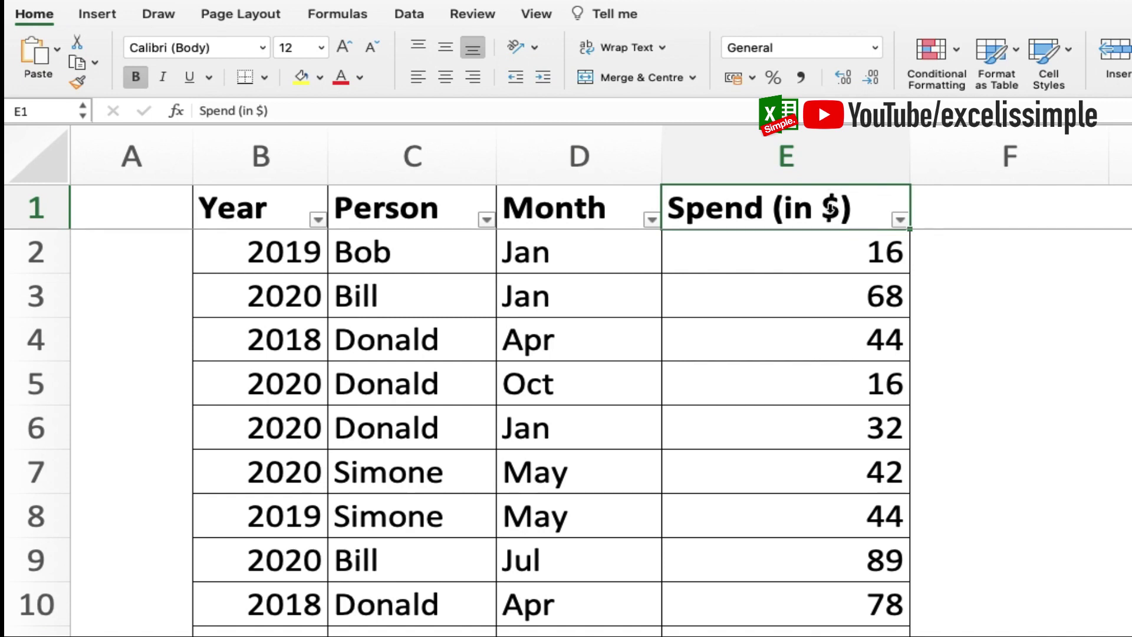
click(218, 273)
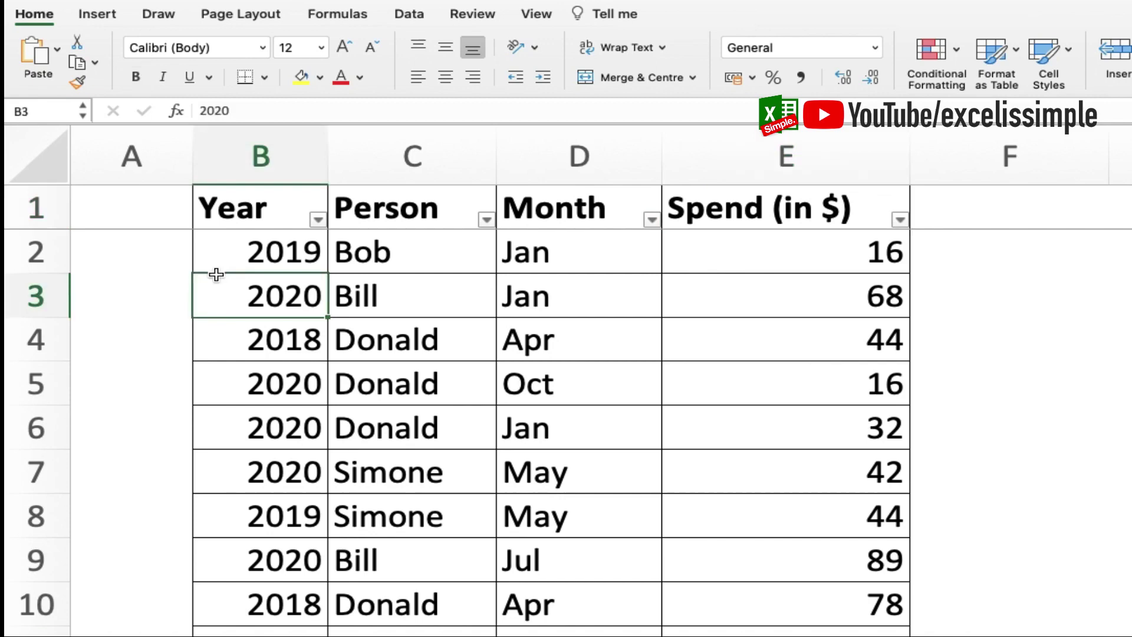
- Insert four blank rows above the spend table
click(47, 207)
right_click(48, 206)
click(84, 288)
click(589, 195)
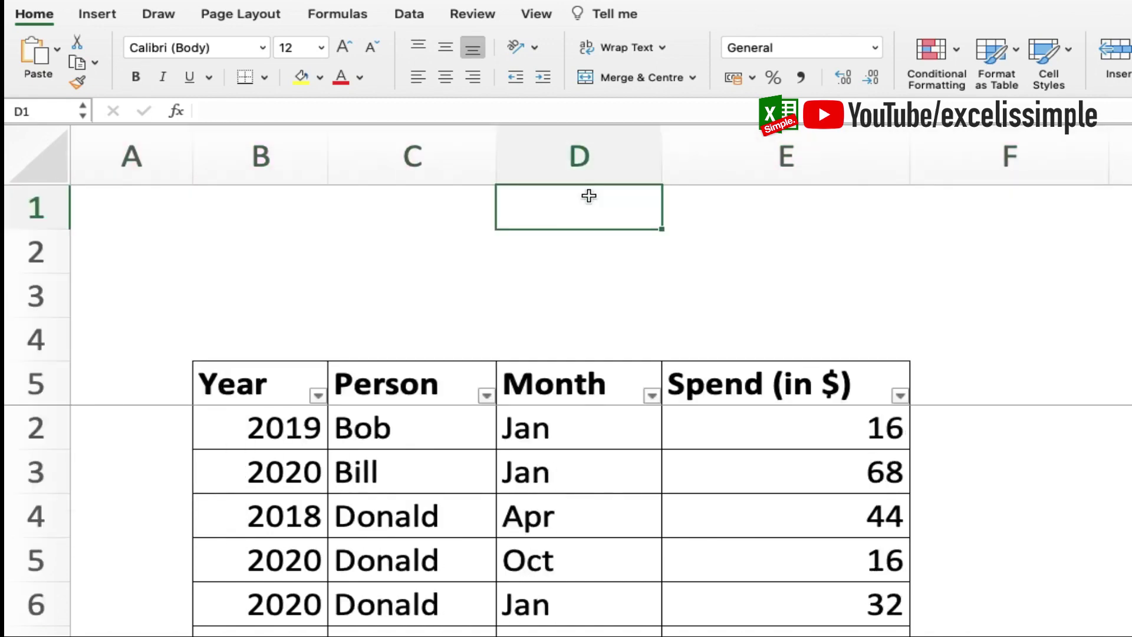
- Label D1 to D4 as Sum, Max, Min and Average
text(Sum)
key(Return)
text(Ma)
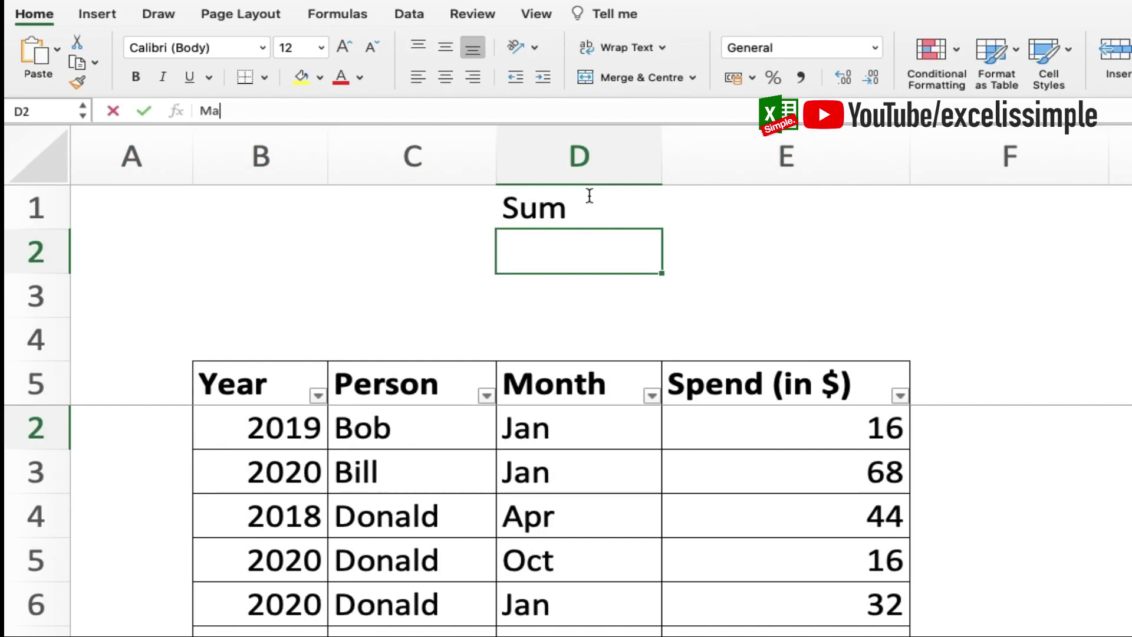
text(x)
key(Return)
text(Min)
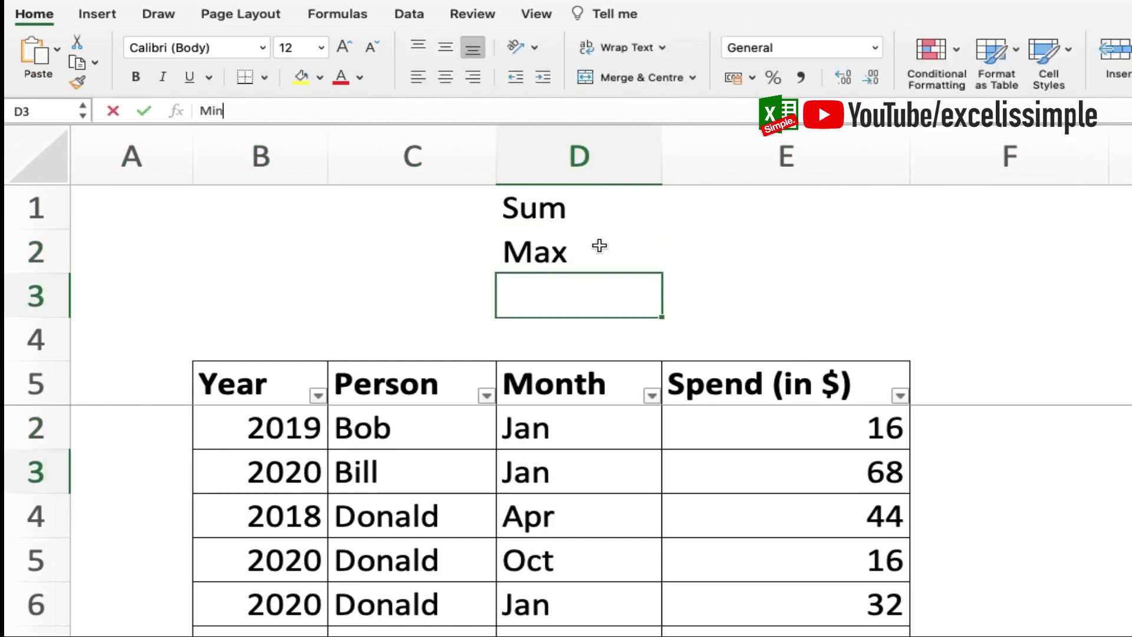
key(Return)
text(Averga)
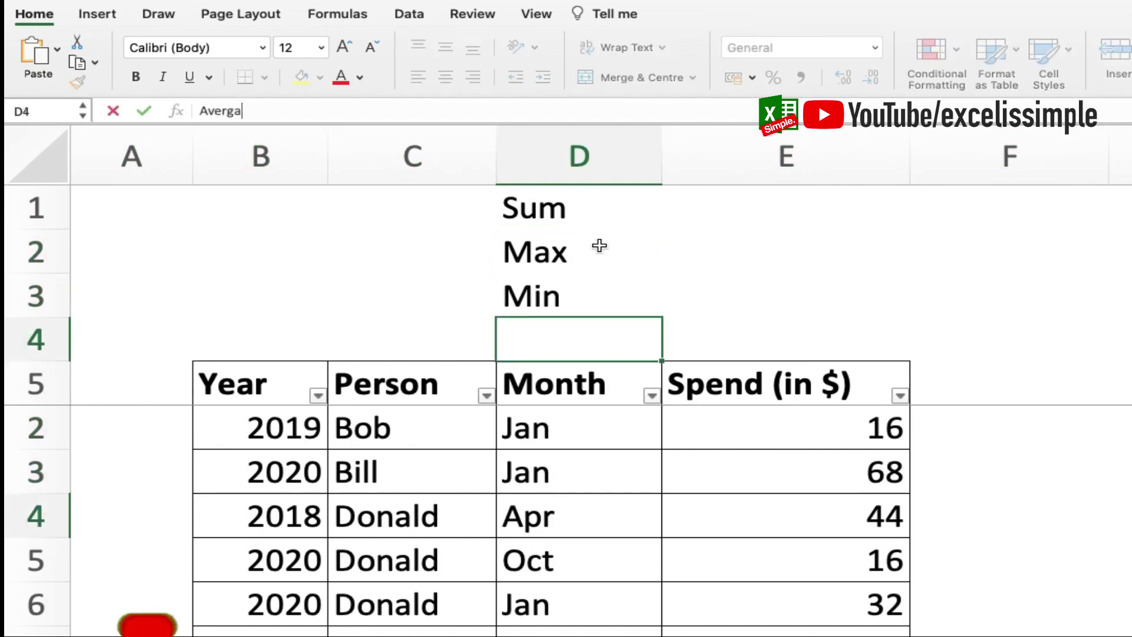
key(Return)
key(ctrl+Up)
key(Right)
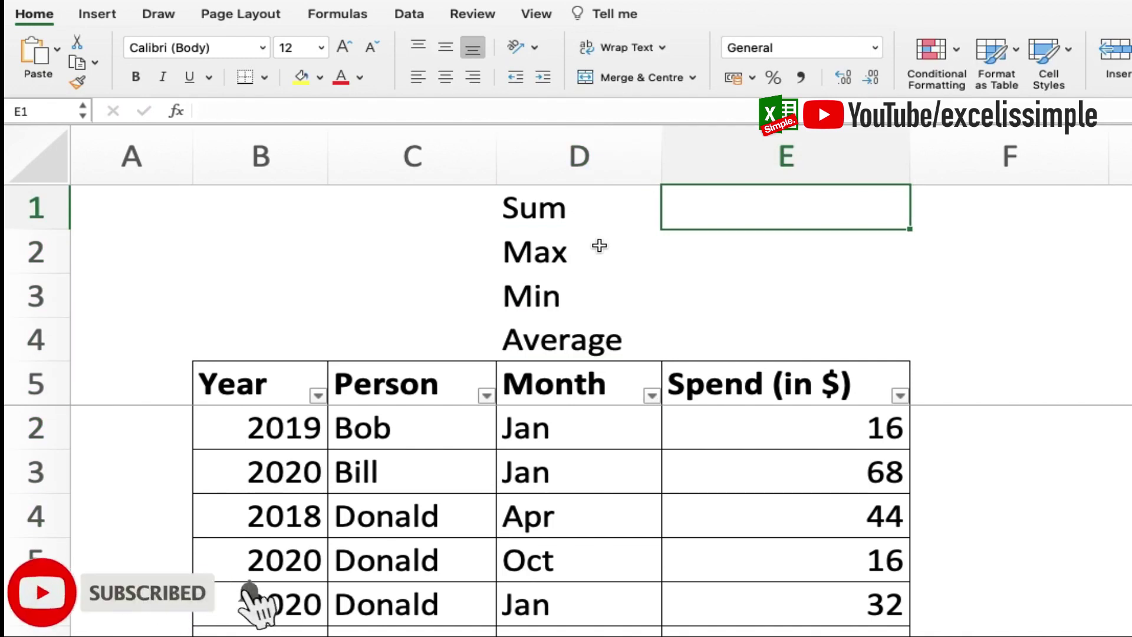
- Enter =SUBTOTAL(9,E6:E281) in E1 so it shows the Spend total of 14854
text(=subt)
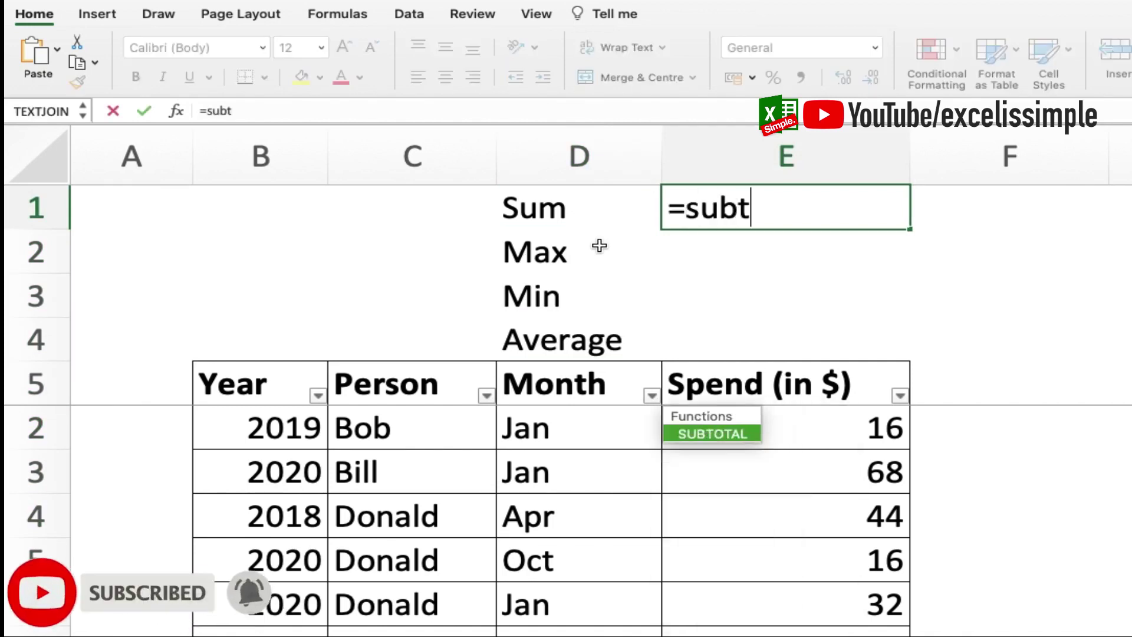
text(otal()
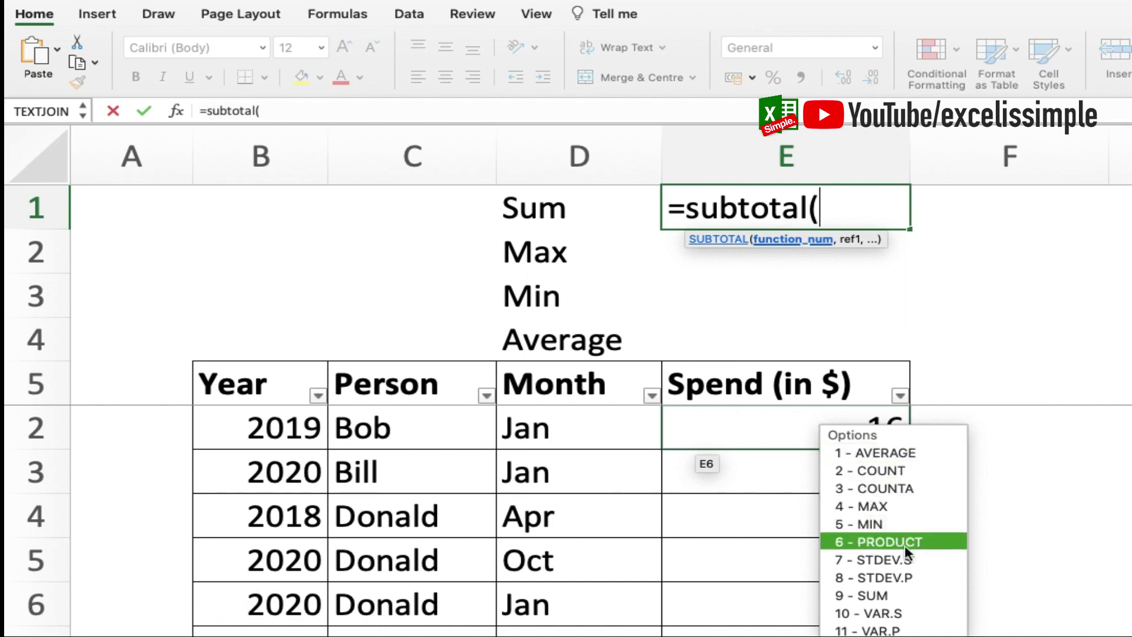
double_click(886, 590)
text(,)
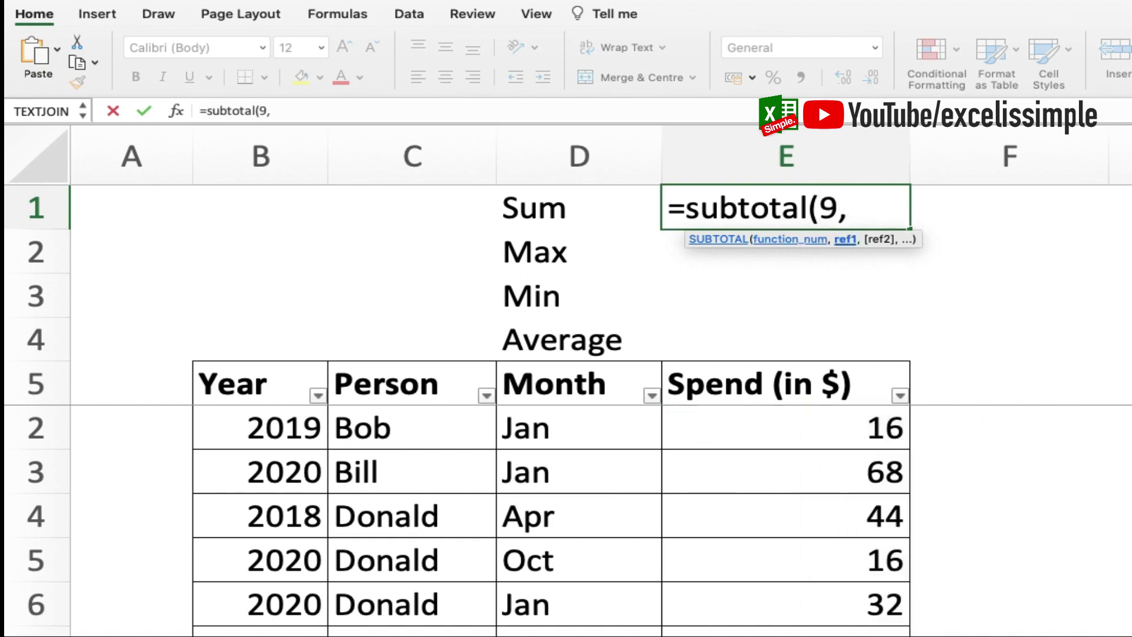
click(866, 424)
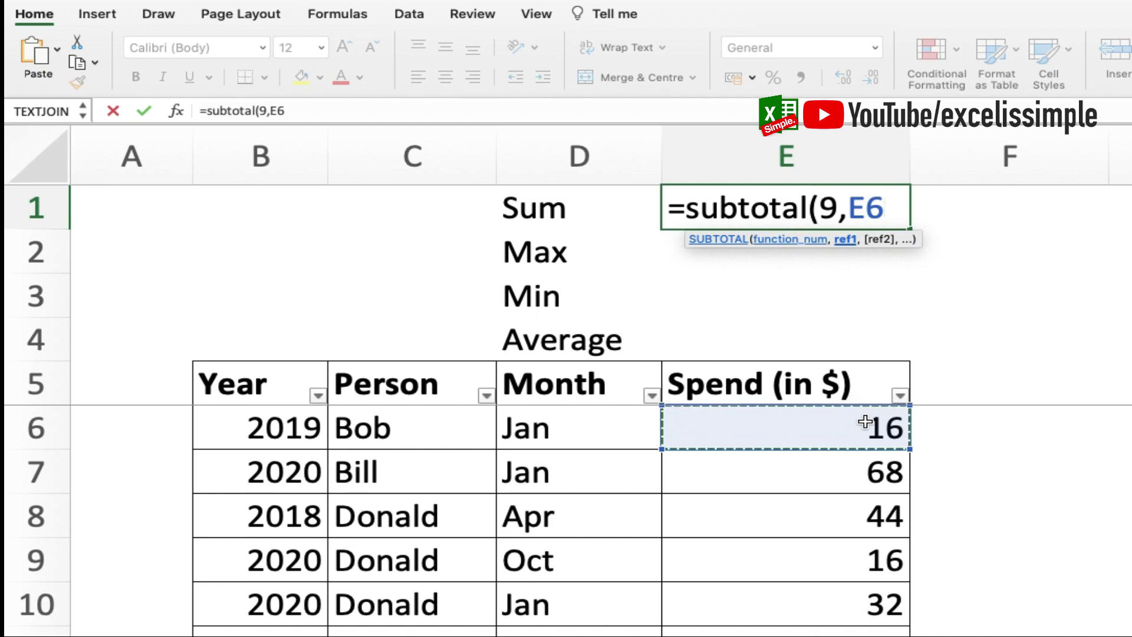
key(ctrl+shift+Down)
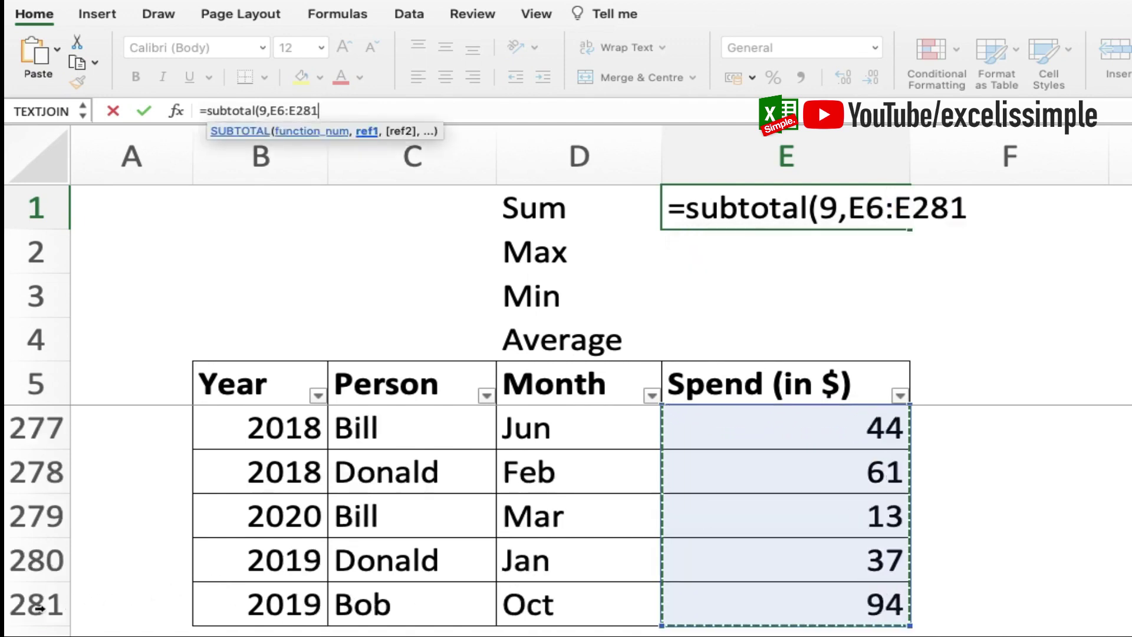
click(968, 214)
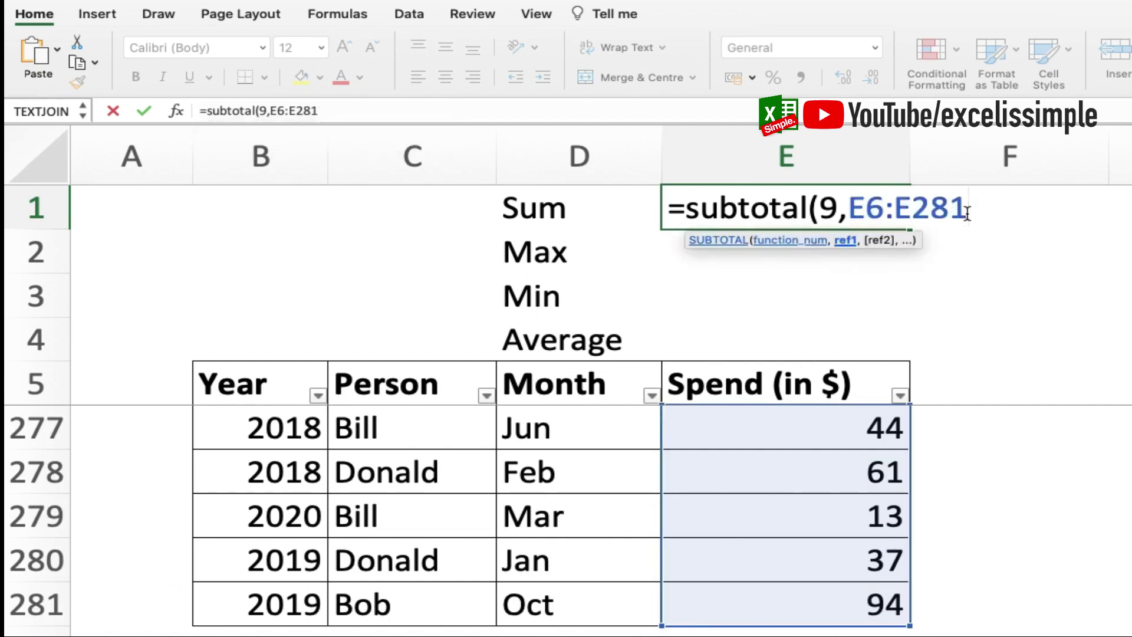
key(Return)
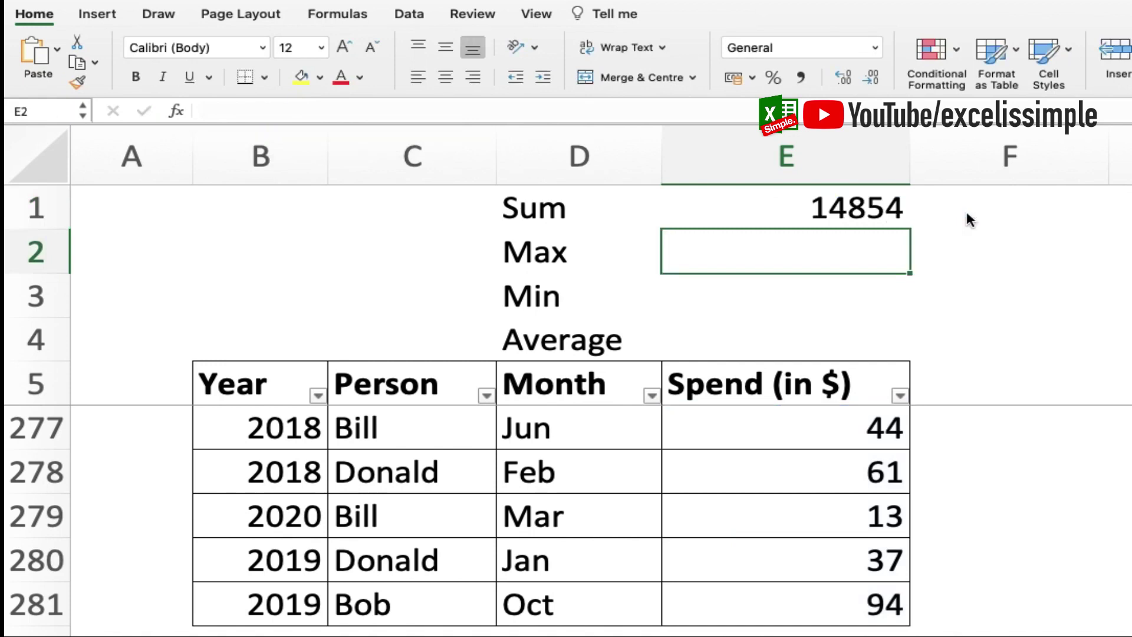
- Enter =SUBTOTAL(4,E6:E281) in E2 for the maximum spend, 99
text(=subtotal()
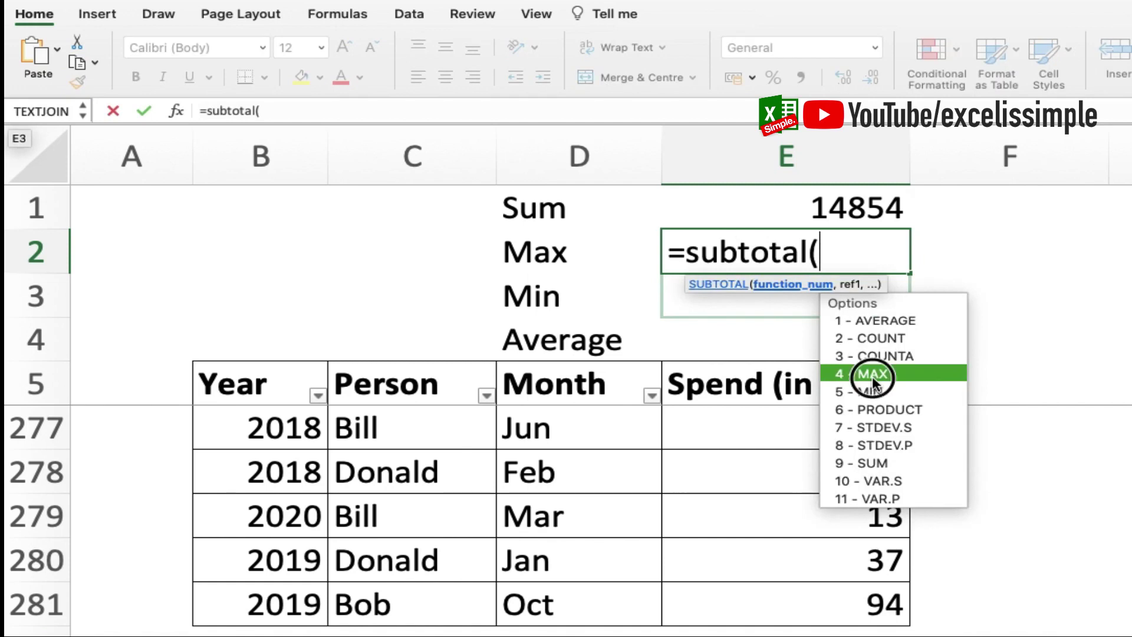
double_click(872, 376)
text(,)
click(821, 426)
key(ctrl+shift+Down)
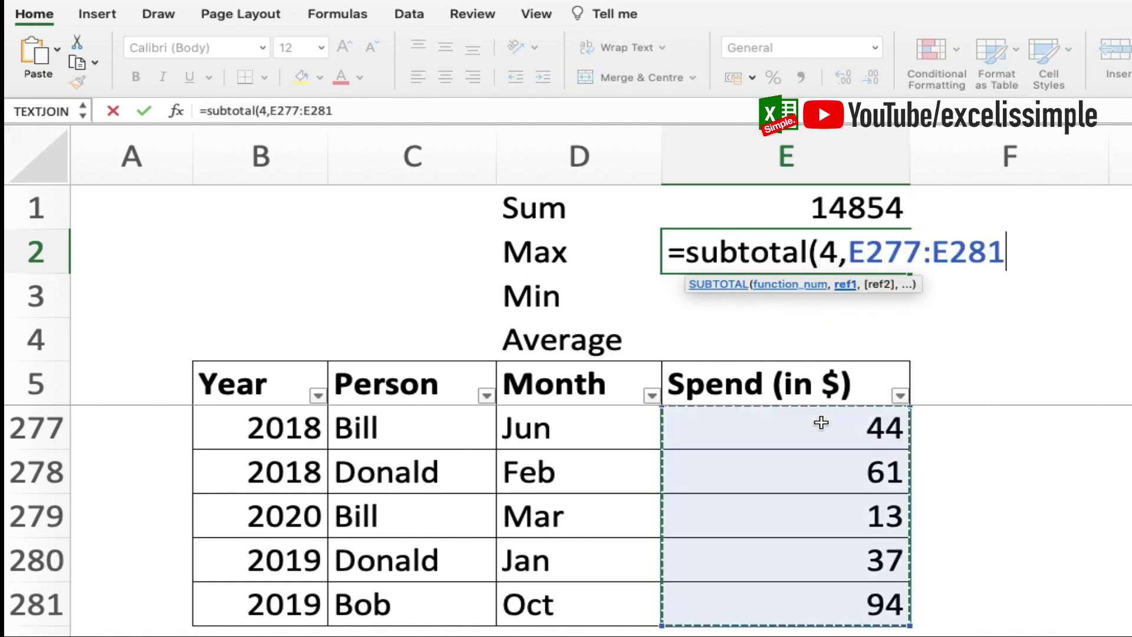
key(ctrl+shift+Up)
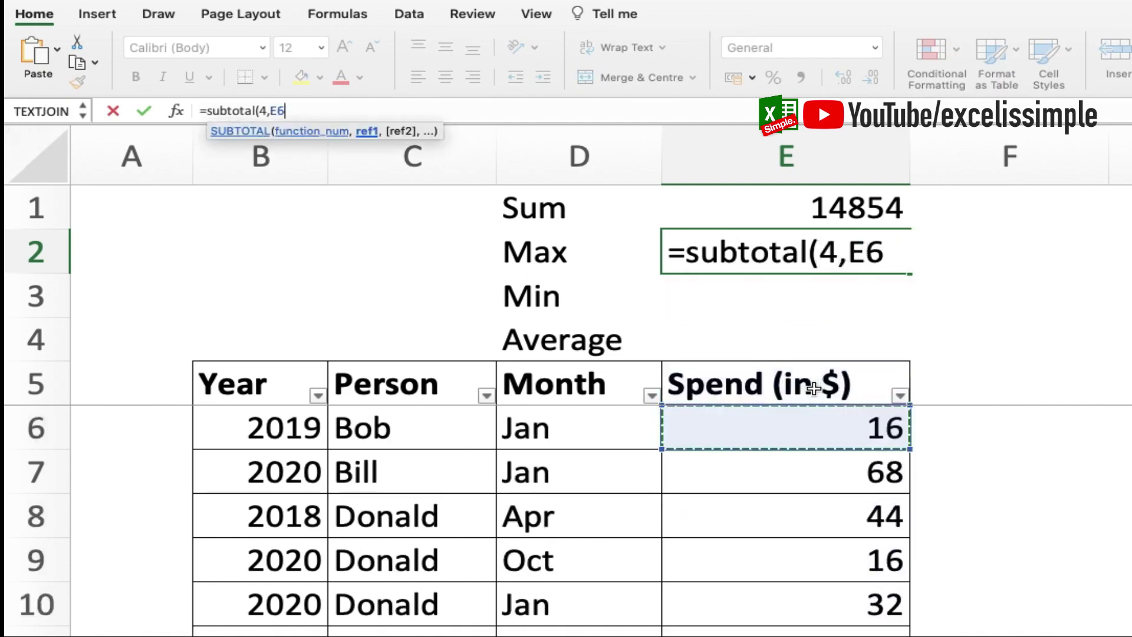
key(Return)
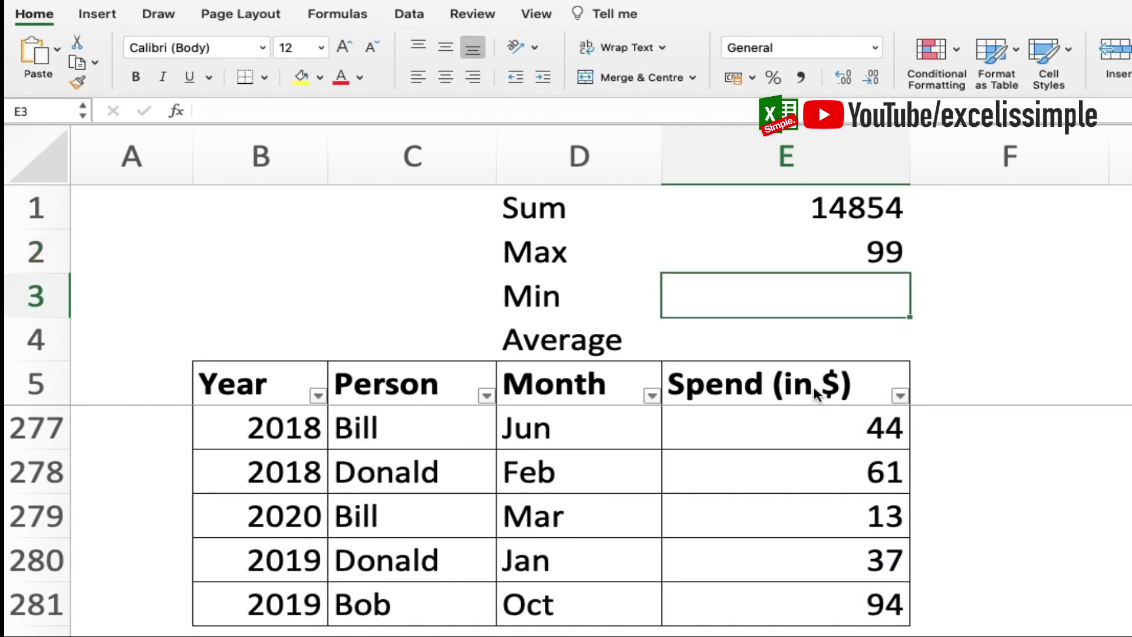
- Enter =SUBTOTAL(5,E6:E281) in E3 for the minimum spend, 10
text(=subtotal)
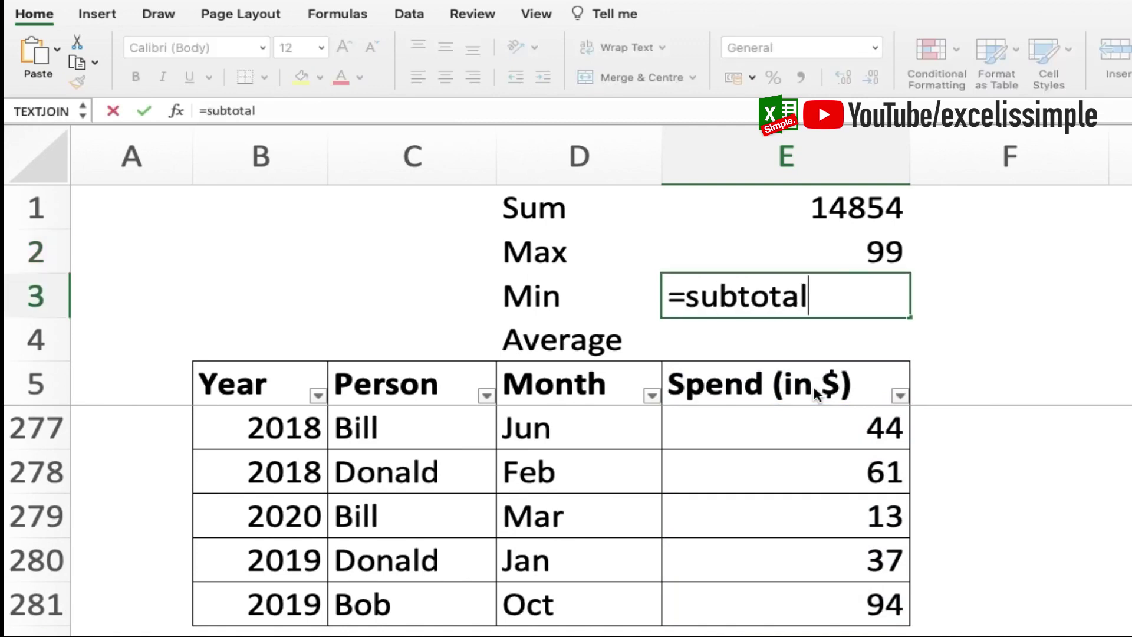
text(()
key(BackSpace)
key(BackSpace)
text(l()
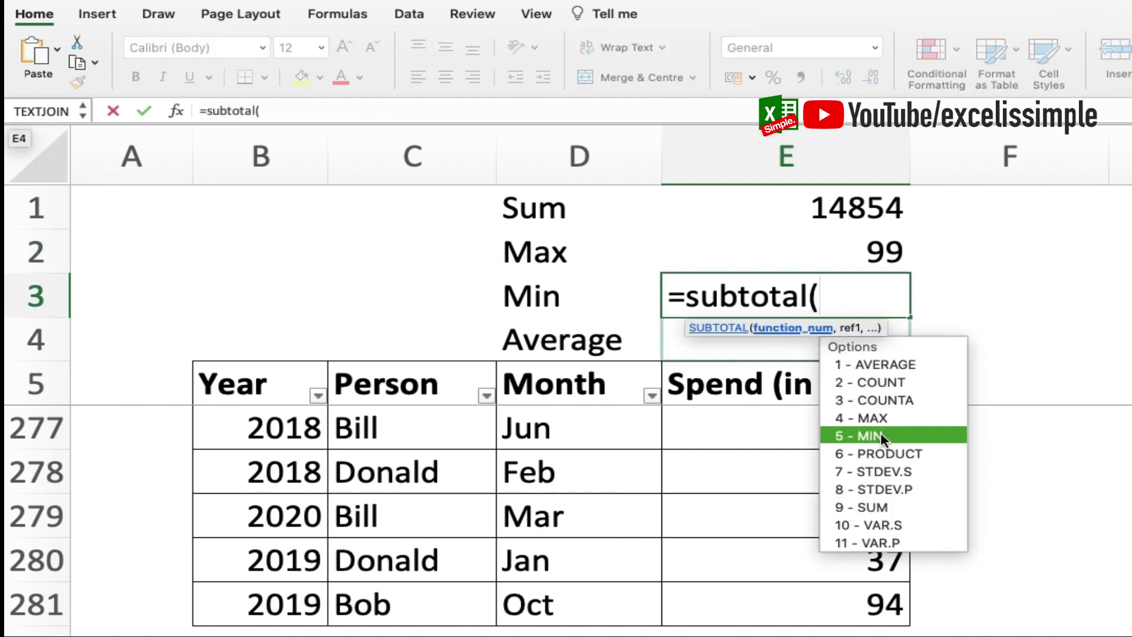
double_click(880, 435)
text(,)
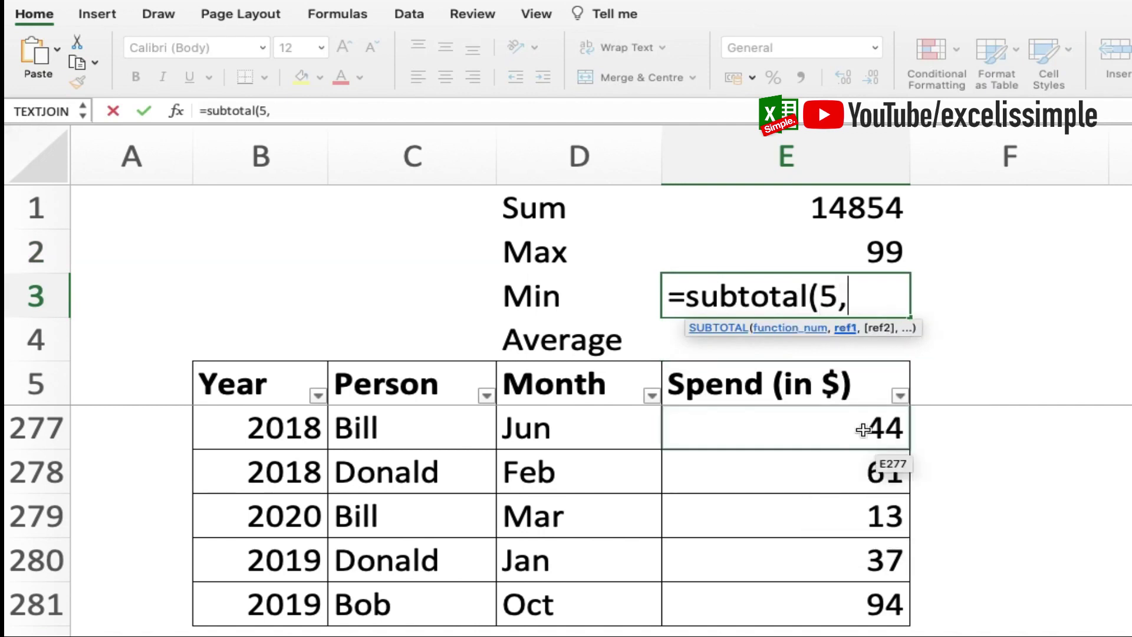
click(807, 387)
key(Return)
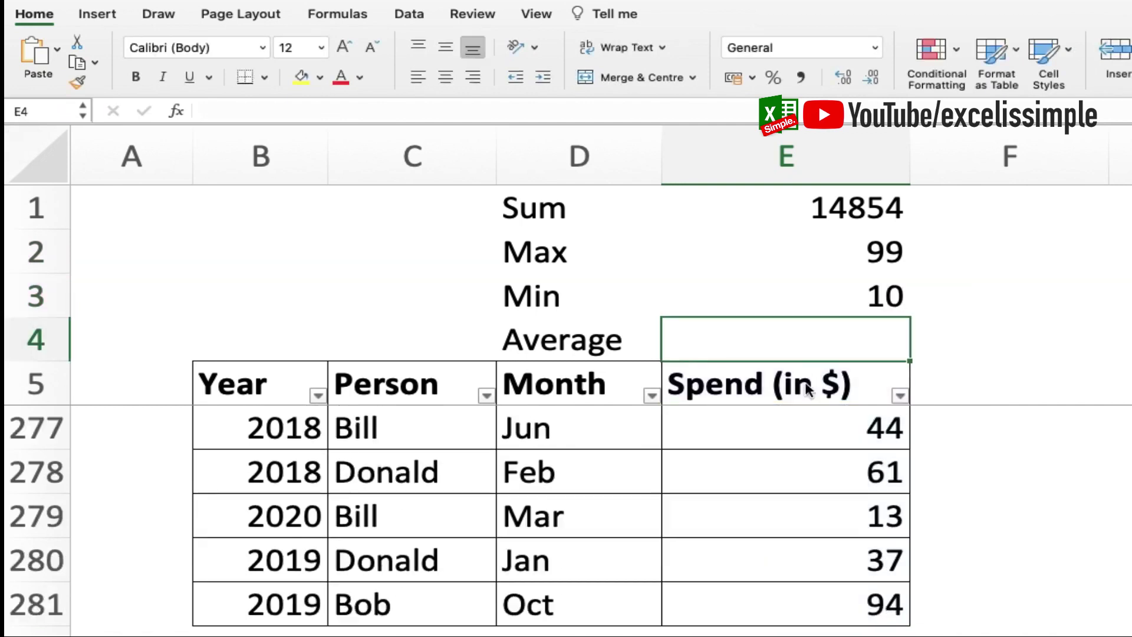
- Enter =SUBTOTAL(1,E6:E281) in E4 for the average spend, 53.81884058
text(=subto)
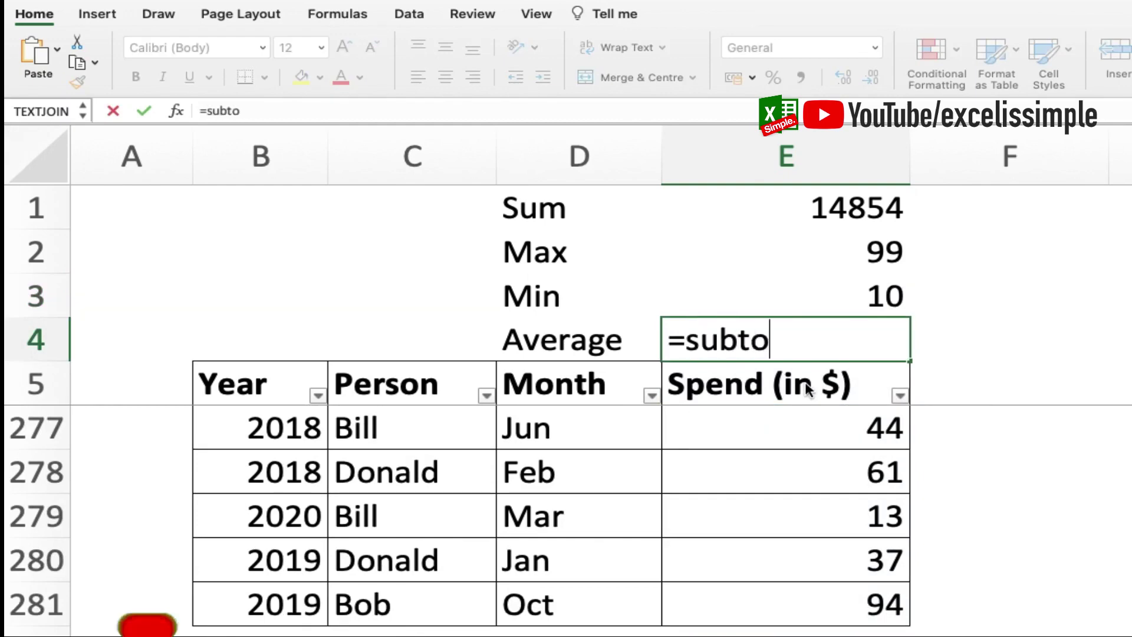
text(tal)
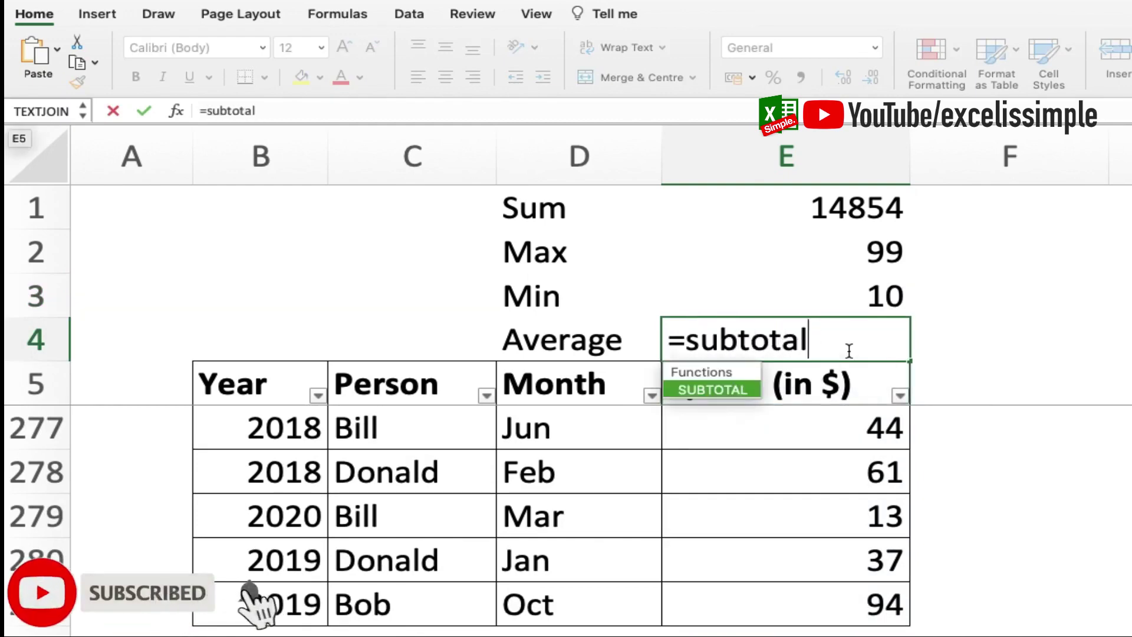
text((1,)
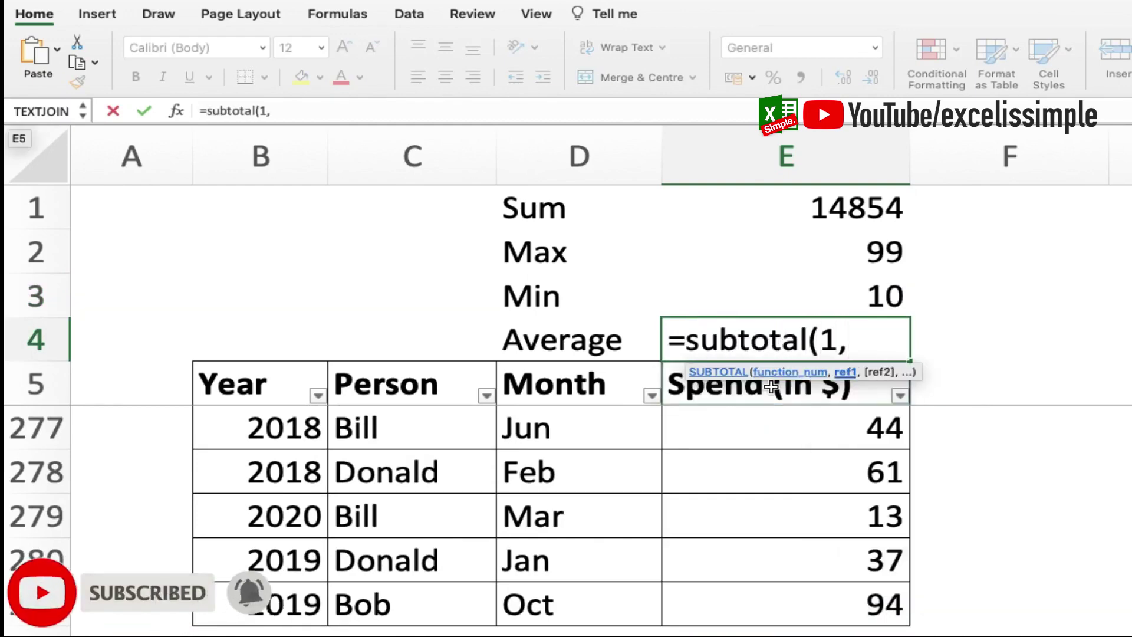
click(773, 386)
key(Return)
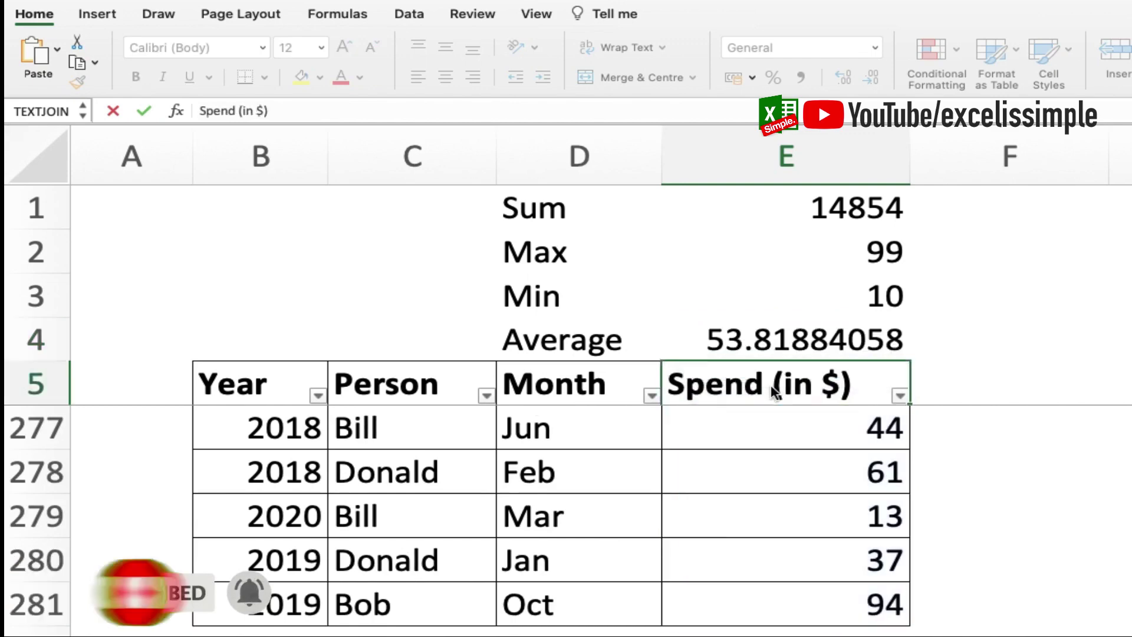
- Decrease the decimals of the Average in E4 until it reads 53.8
click(771, 345)
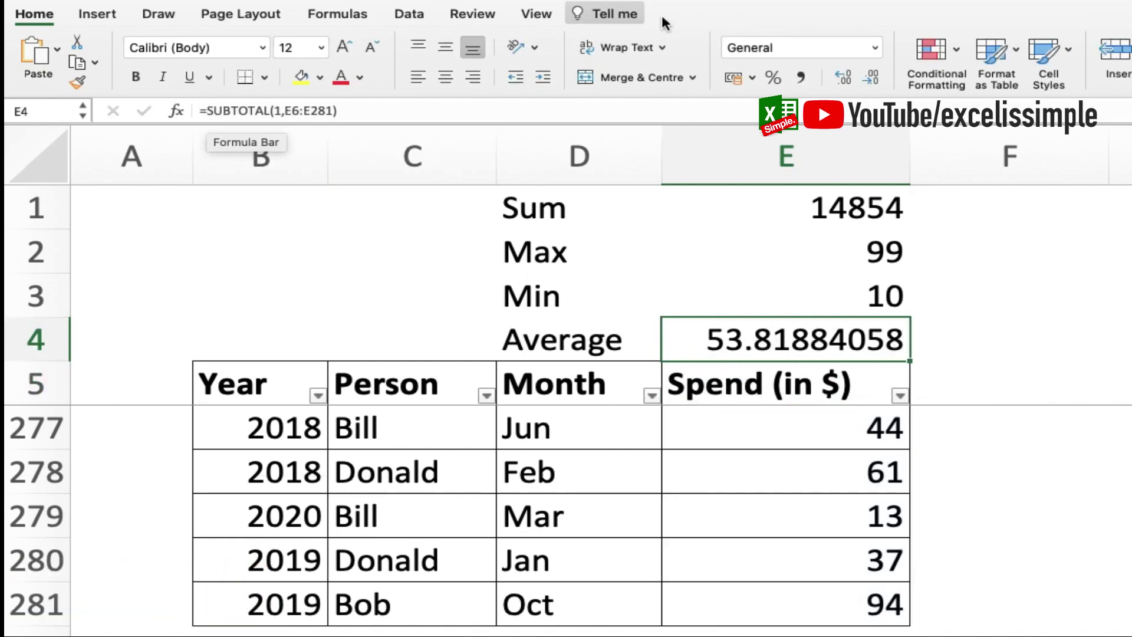
click(868, 77)
click(868, 76)
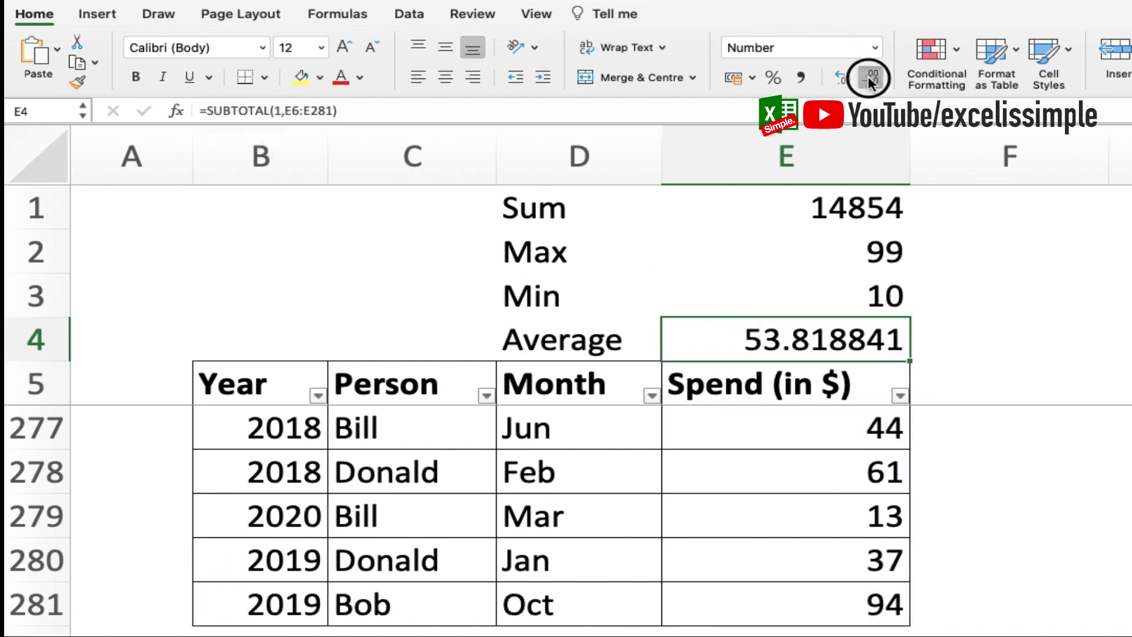
click(868, 76)
click(870, 78)
click(870, 79)
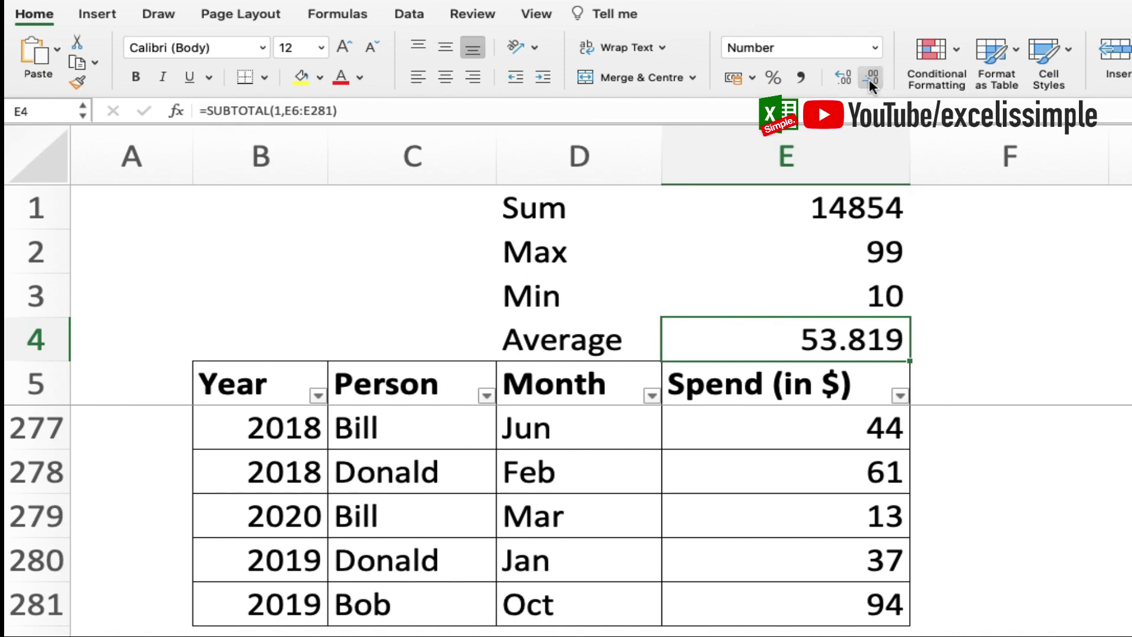
click(869, 79)
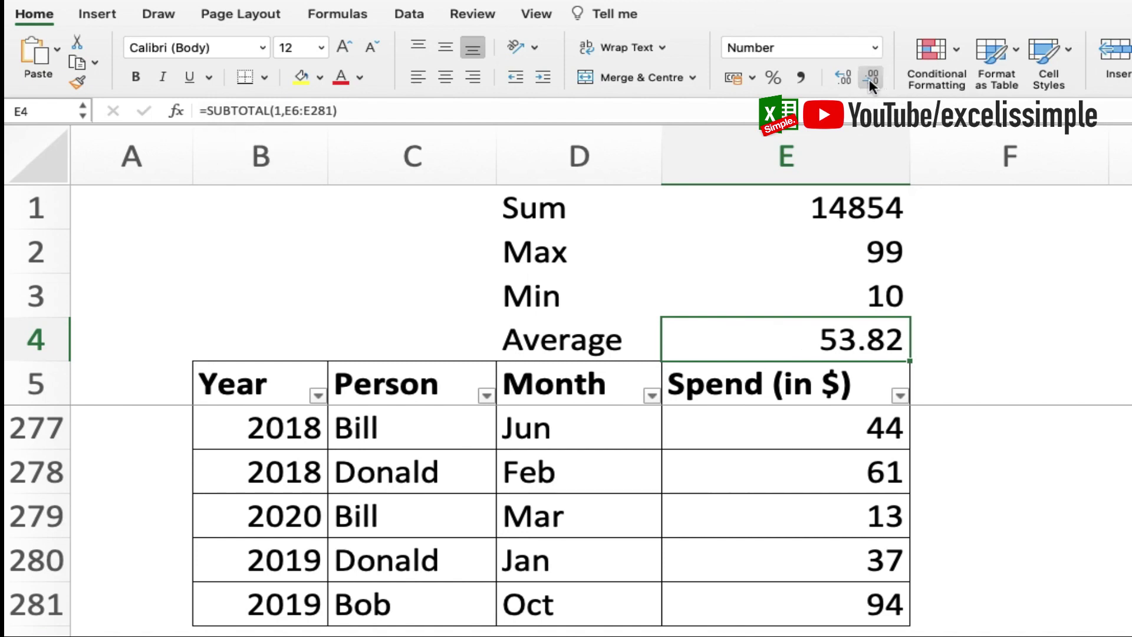
click(869, 79)
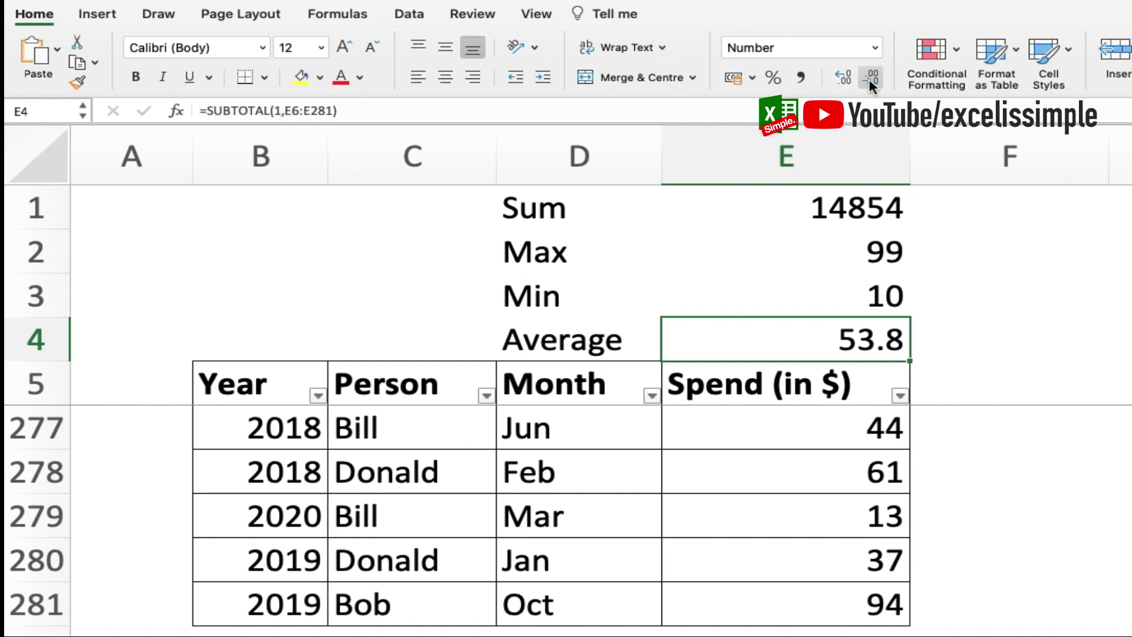
- Filter the Year column to show only 2019
click(328, 407)
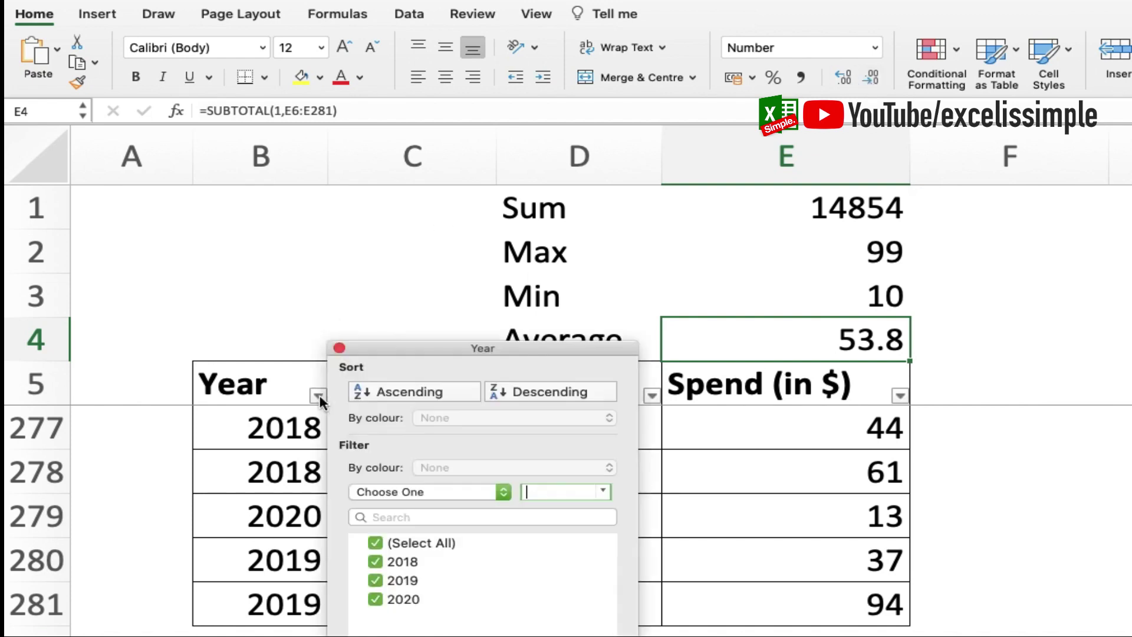
click(398, 541)
click(378, 581)
click(251, 385)
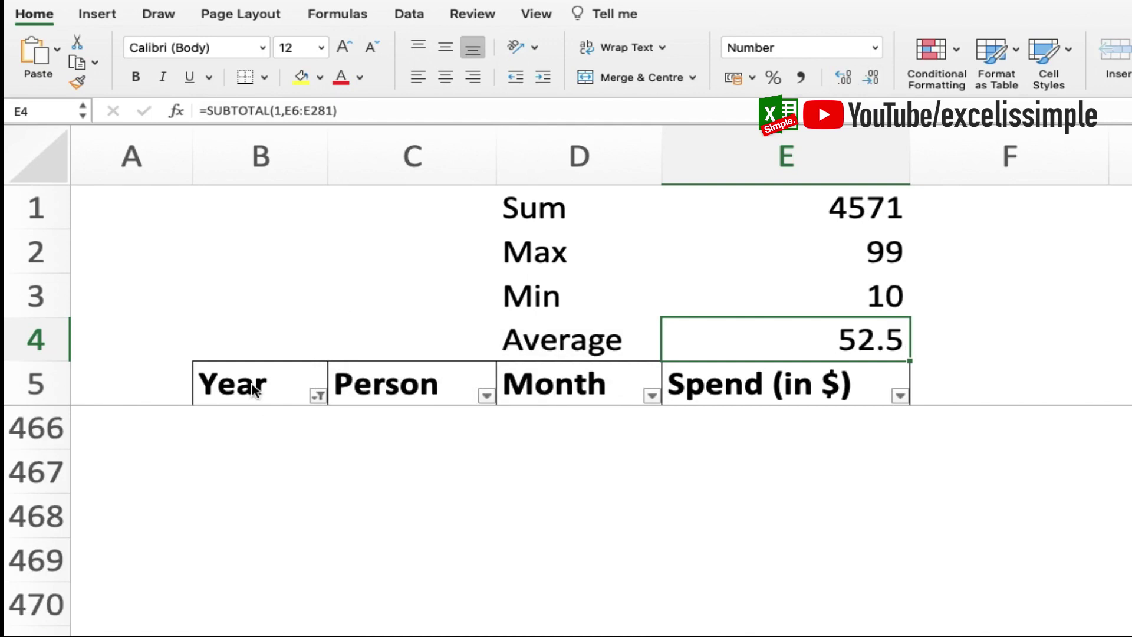
key(Down)
key(Down)
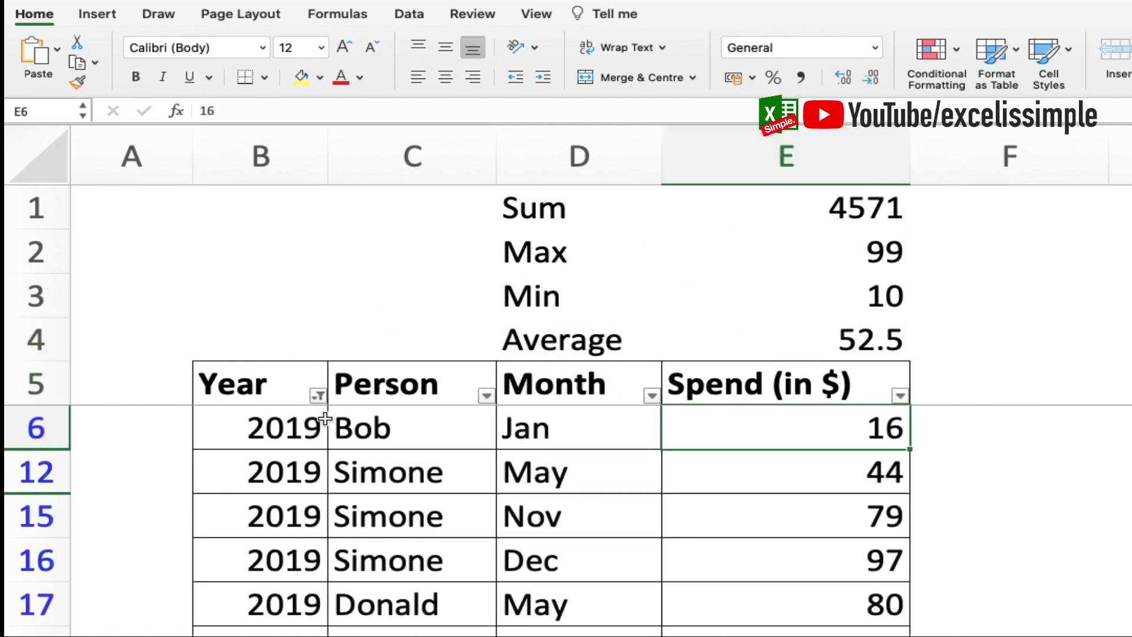
- Filter the Month column to show only Apr
click(652, 396)
click(708, 542)
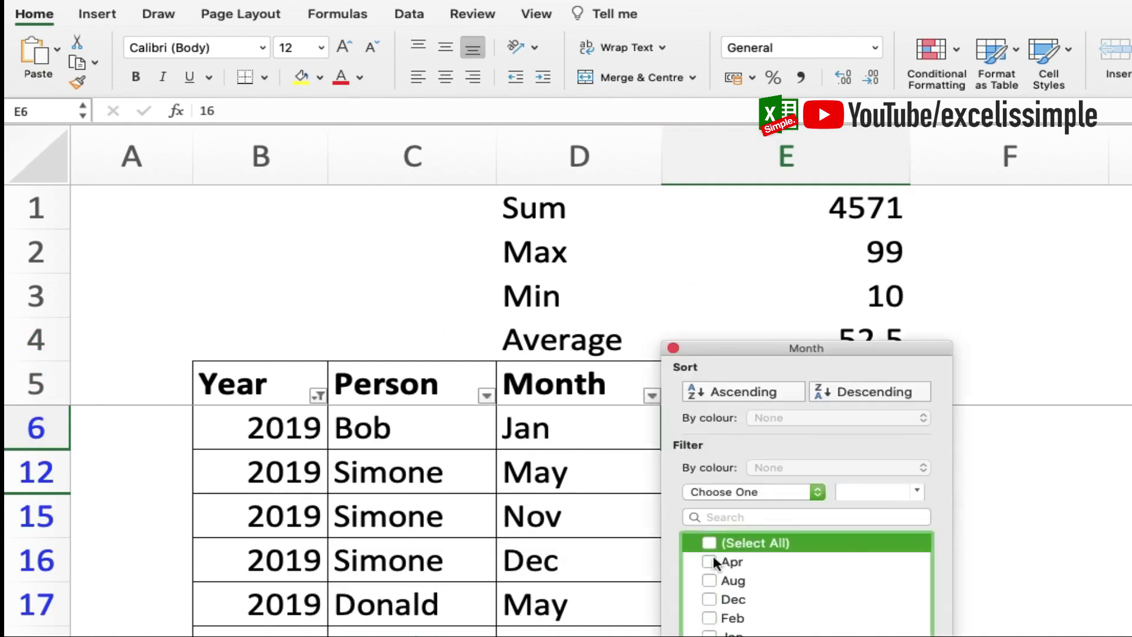
click(709, 562)
click(535, 428)
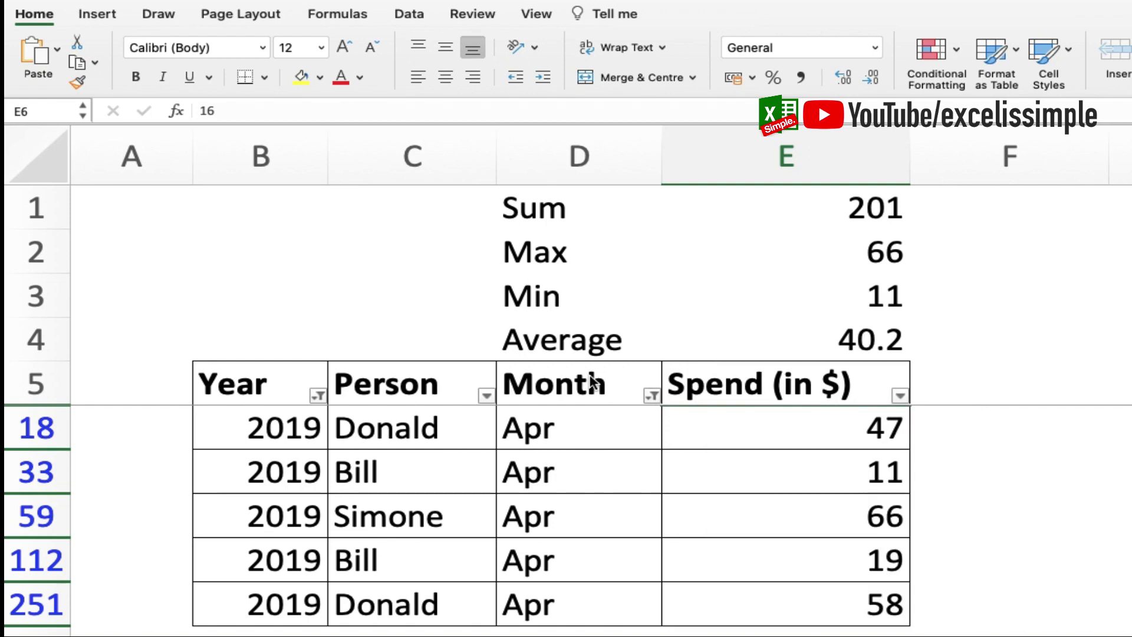
- Switch the Month filter from Apr to Aug only
click(652, 395)
click(709, 562)
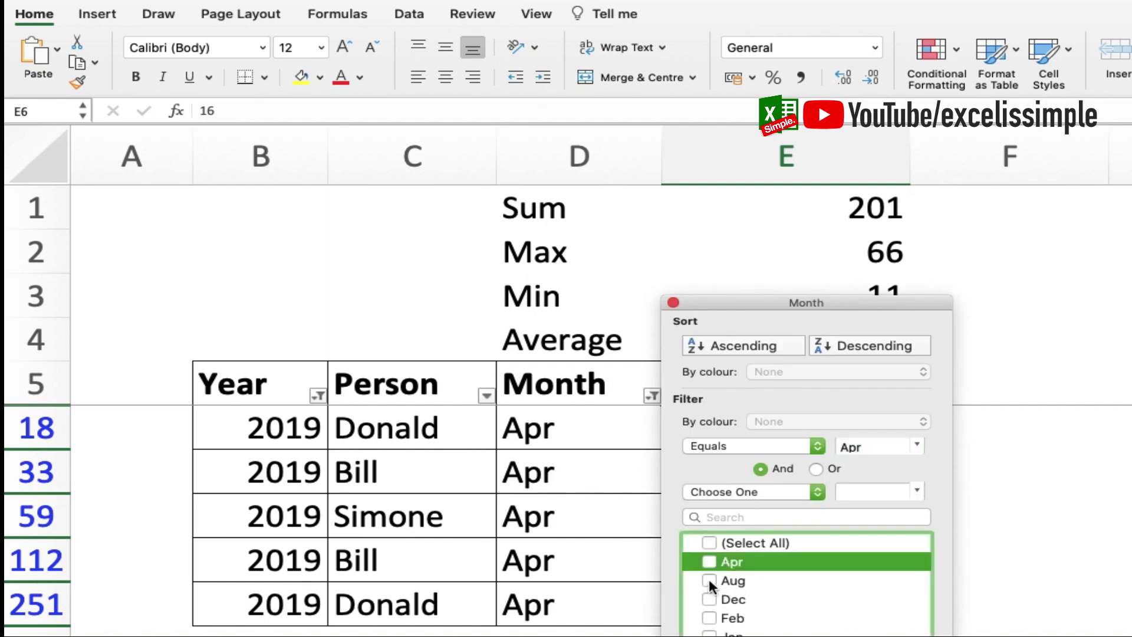
click(709, 581)
click(569, 444)
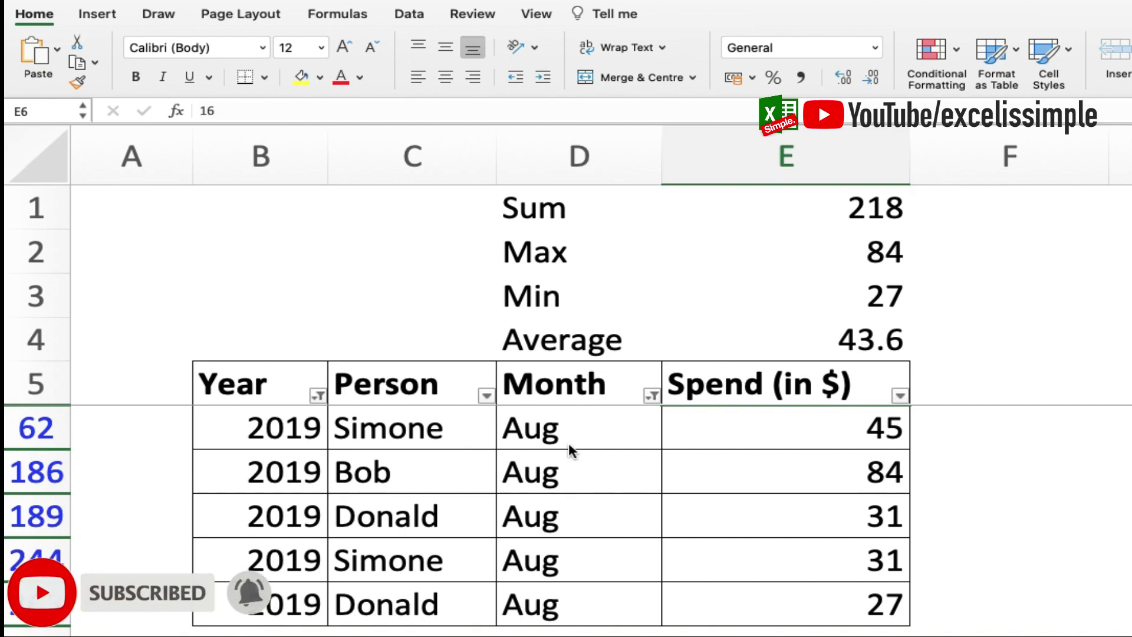
click(576, 394)
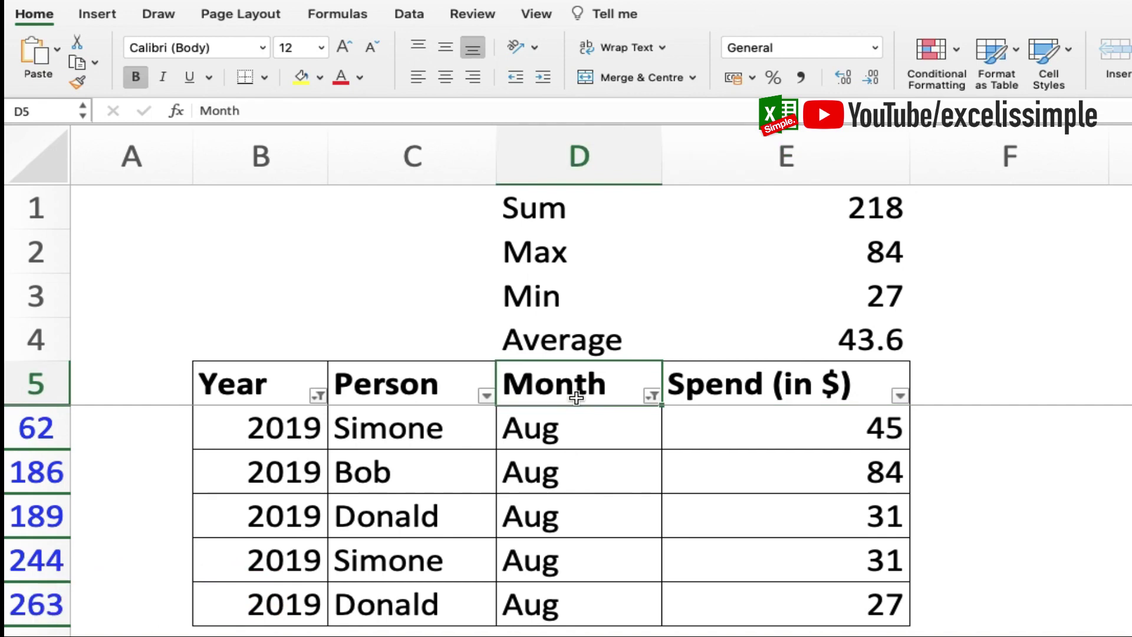
drag(549, 253, 838, 303)
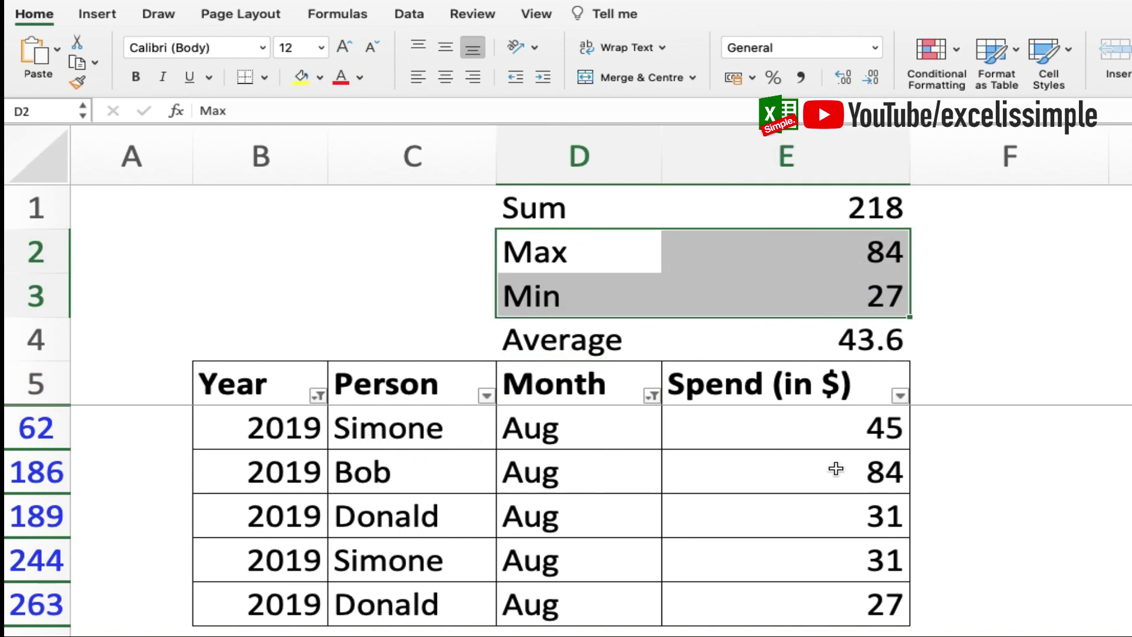
click(622, 403)
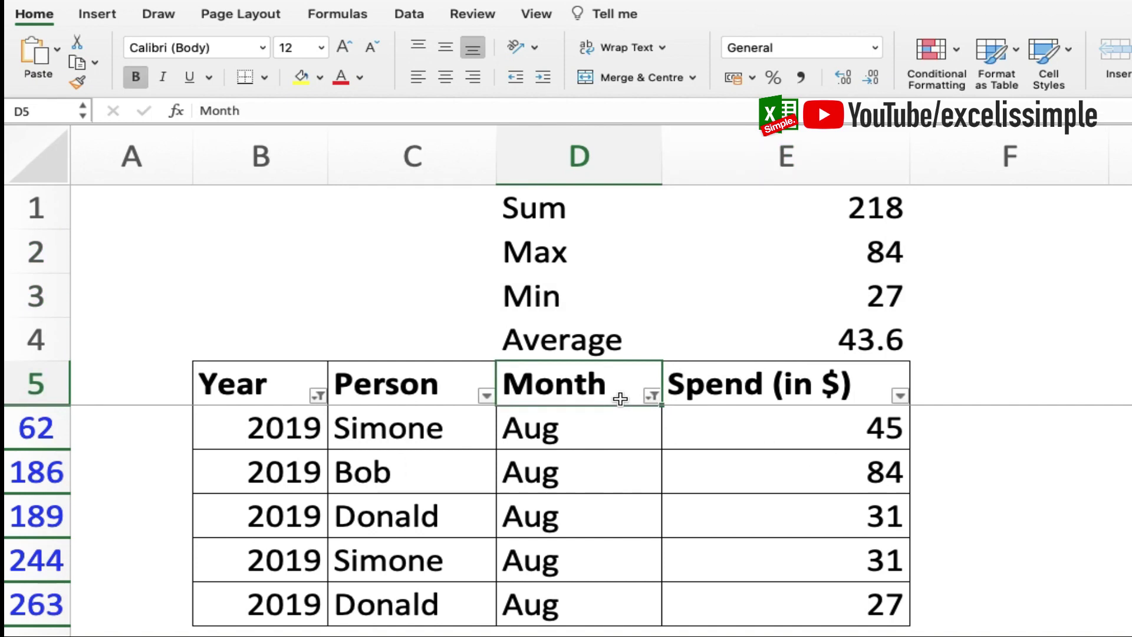
- Bring up the Month column's filter options to clear the table's filters
click(652, 395)
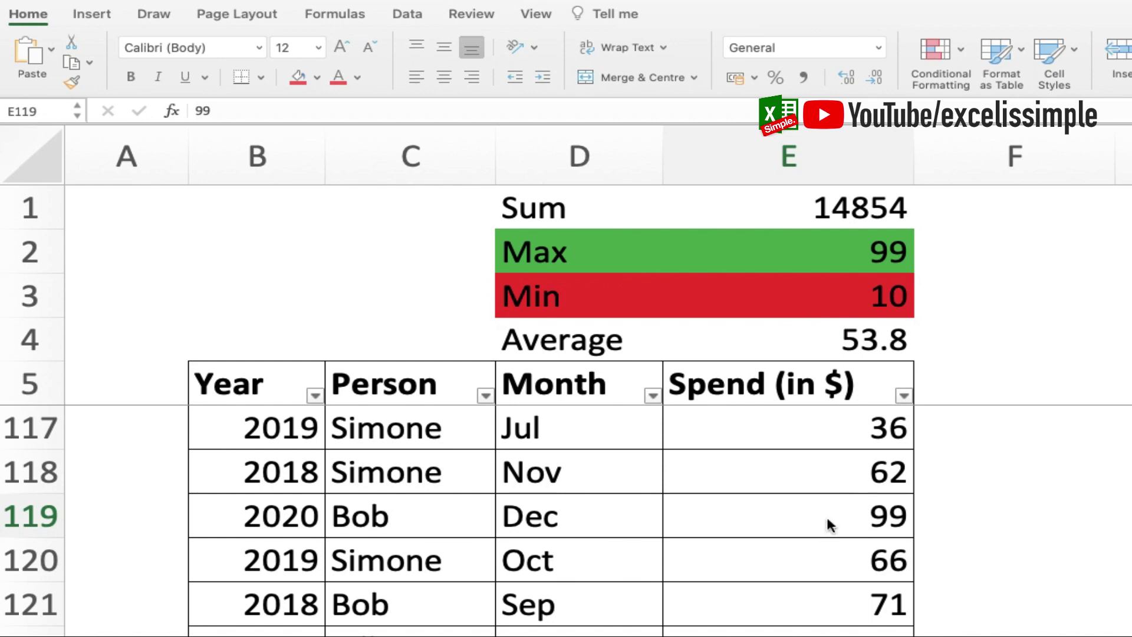
- Start a Classic rule on E119 formatting cells whose value equals =$E$2
click(869, 517)
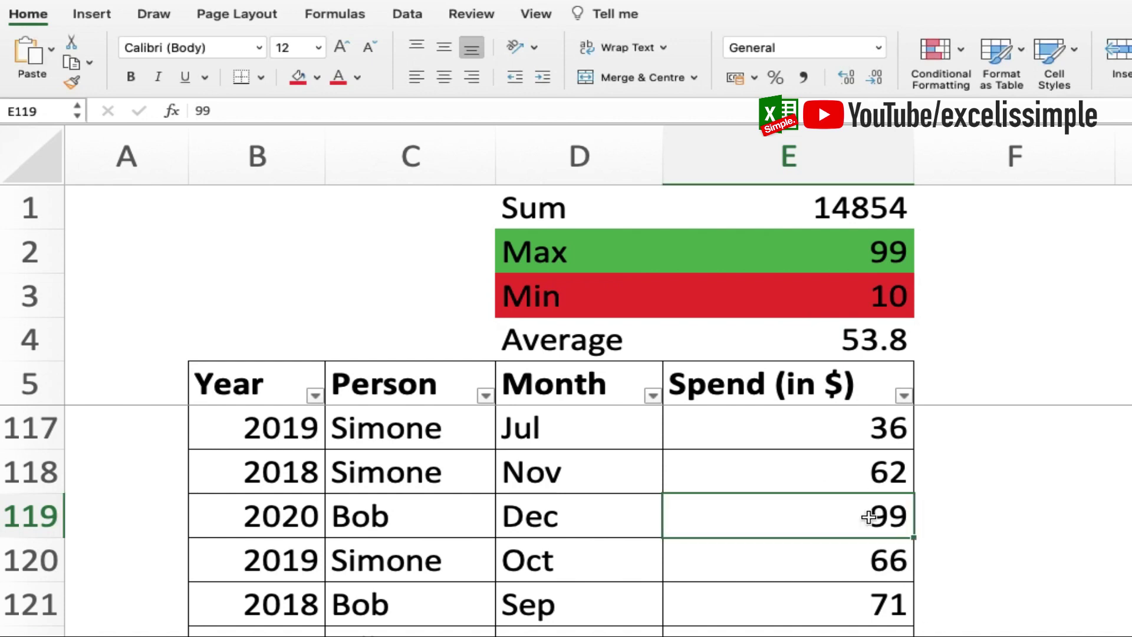
click(928, 51)
click(993, 214)
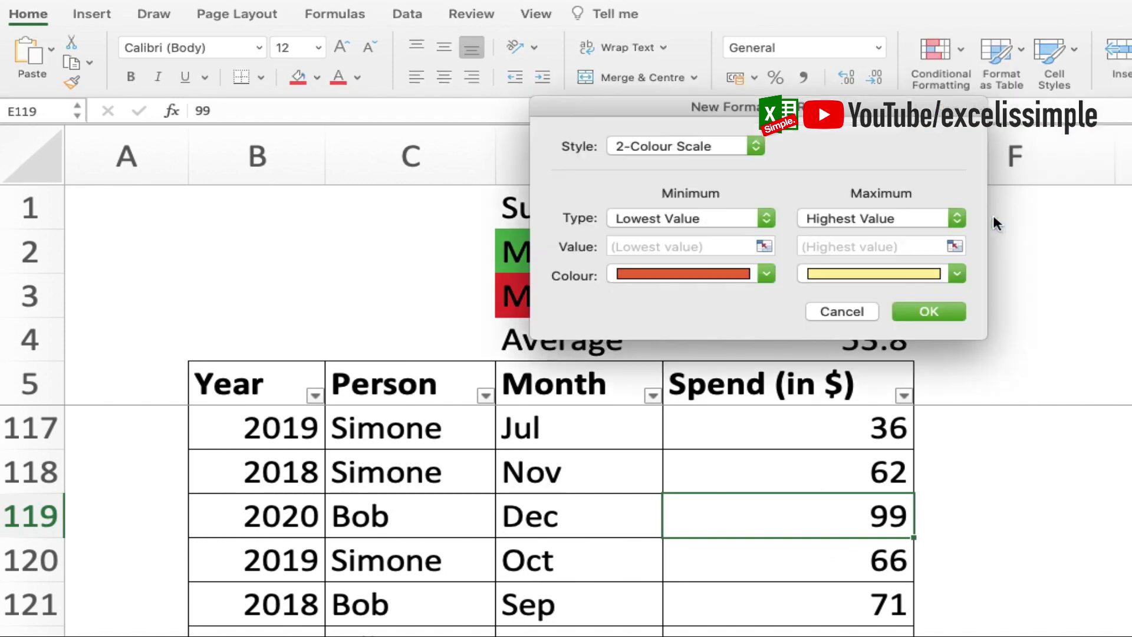
click(662, 147)
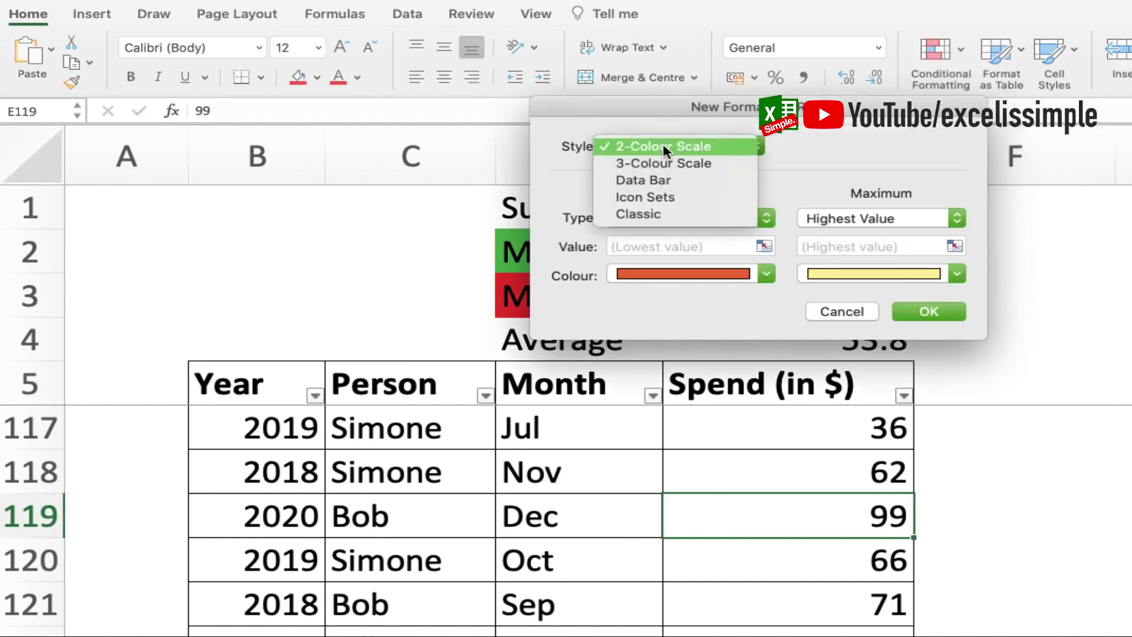
click(657, 210)
click(657, 194)
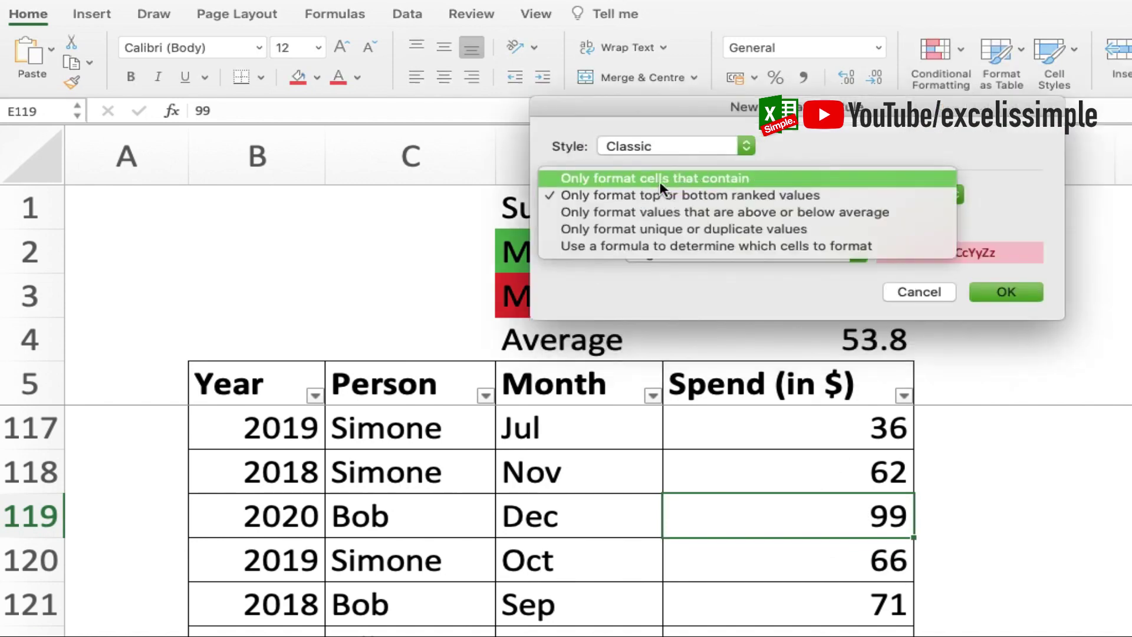
click(661, 187)
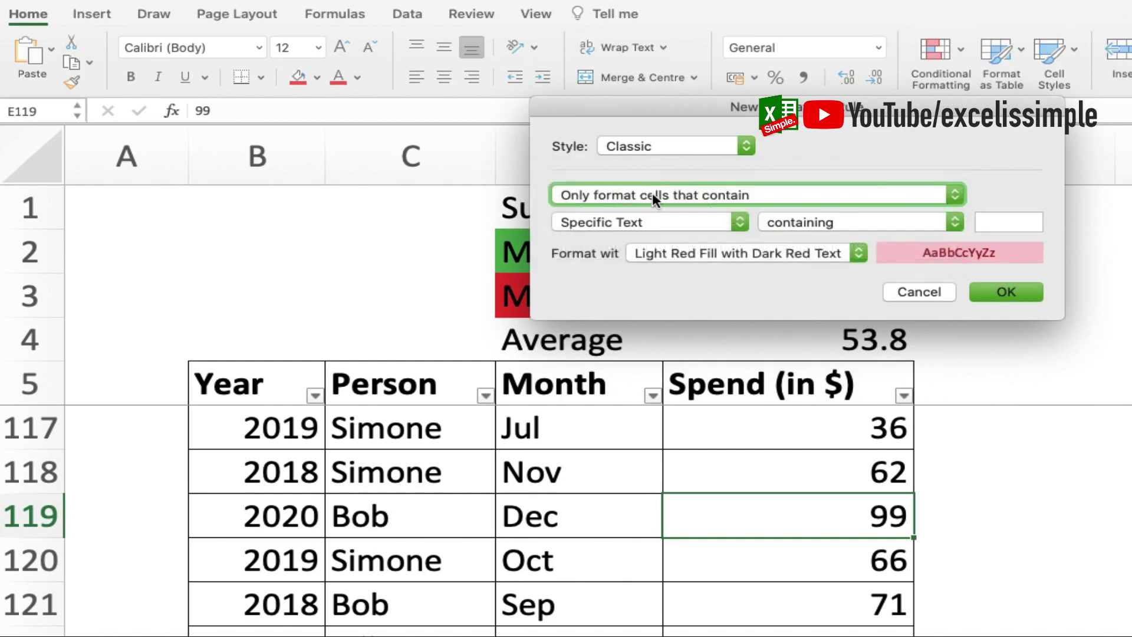
click(633, 221)
click(631, 204)
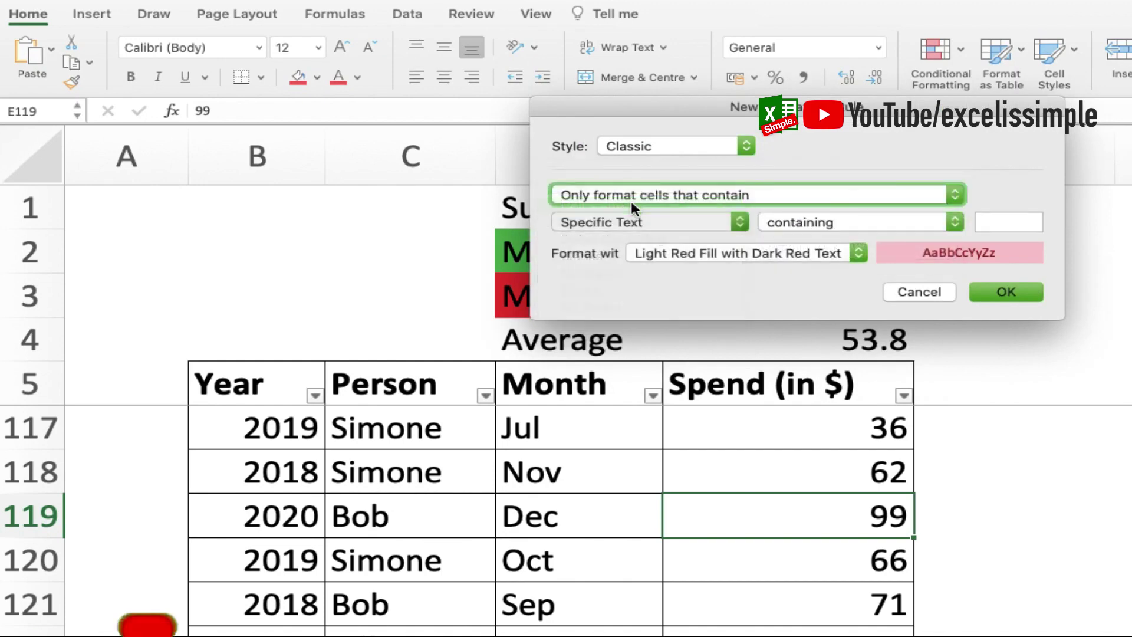
click(607, 222)
click(599, 253)
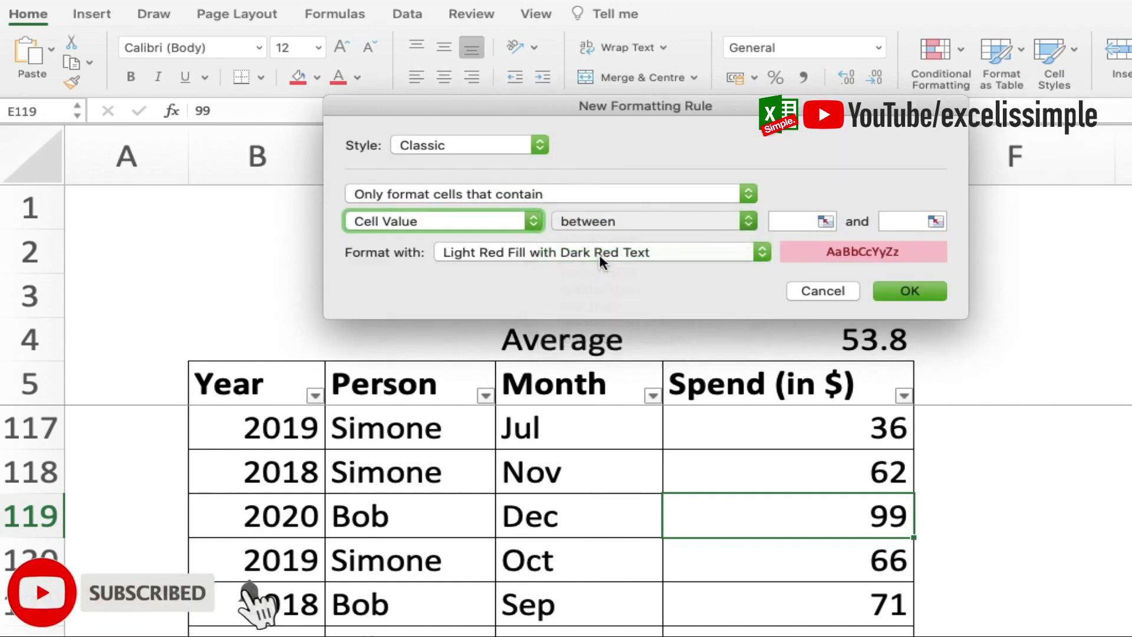
drag(730, 105, 480, 28)
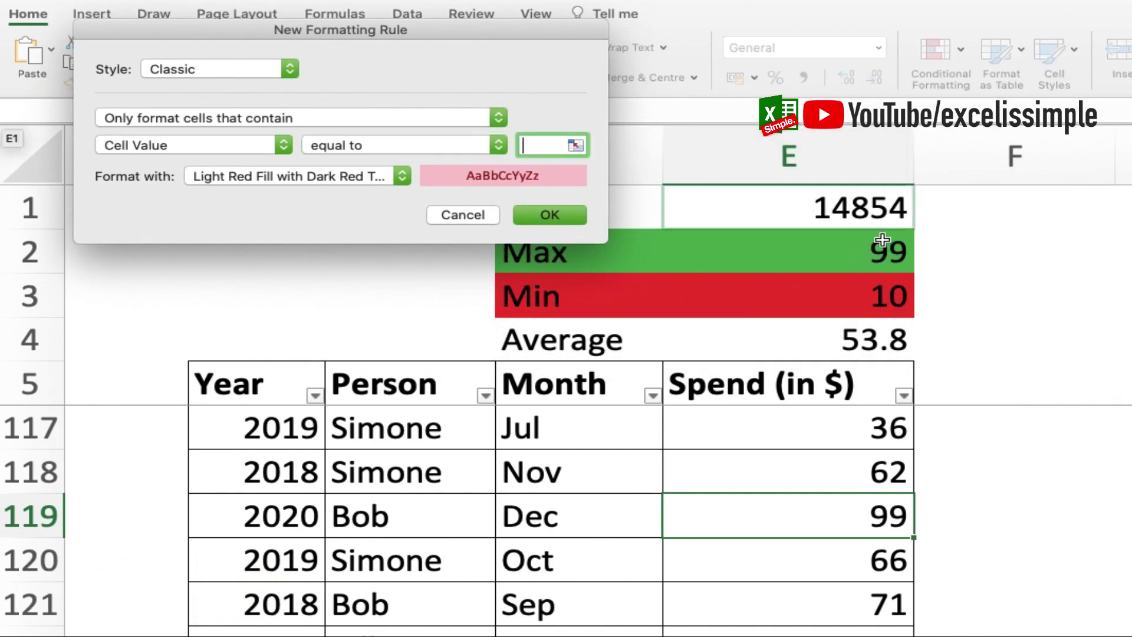
click(859, 253)
- Give the rule a customised green fill and apply it
click(313, 180)
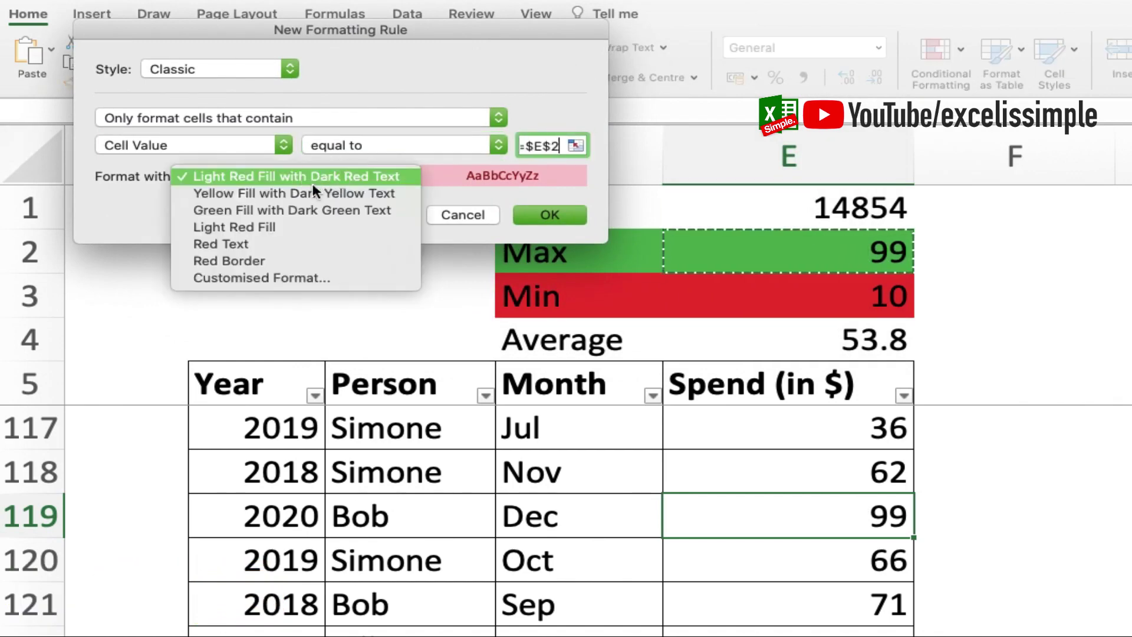
click(276, 277)
click(596, 131)
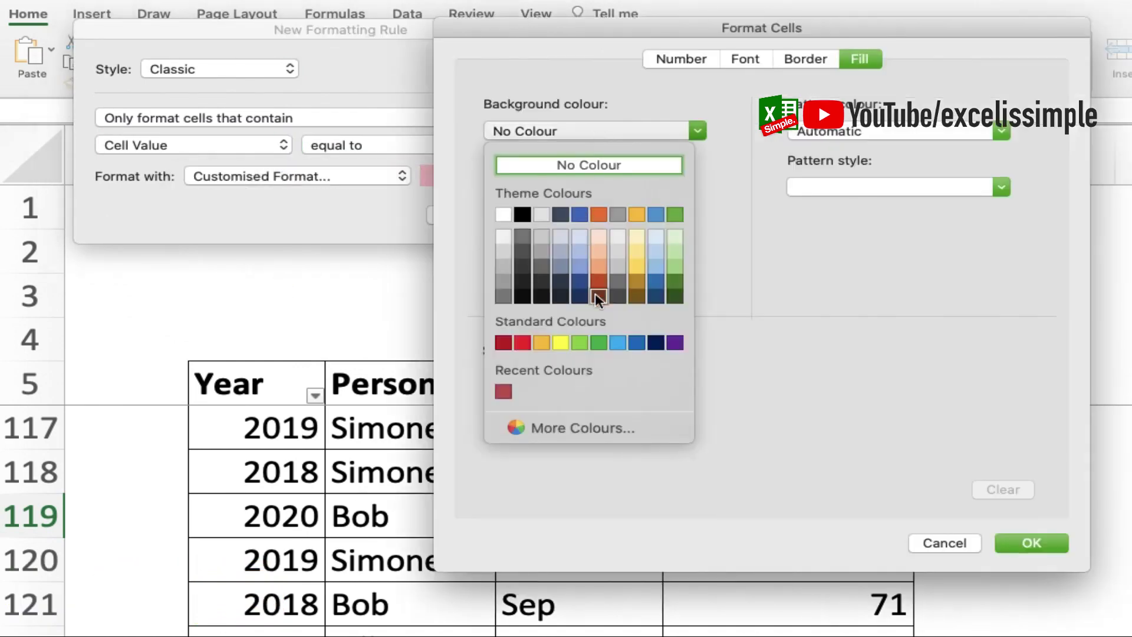
click(600, 346)
click(1031, 542)
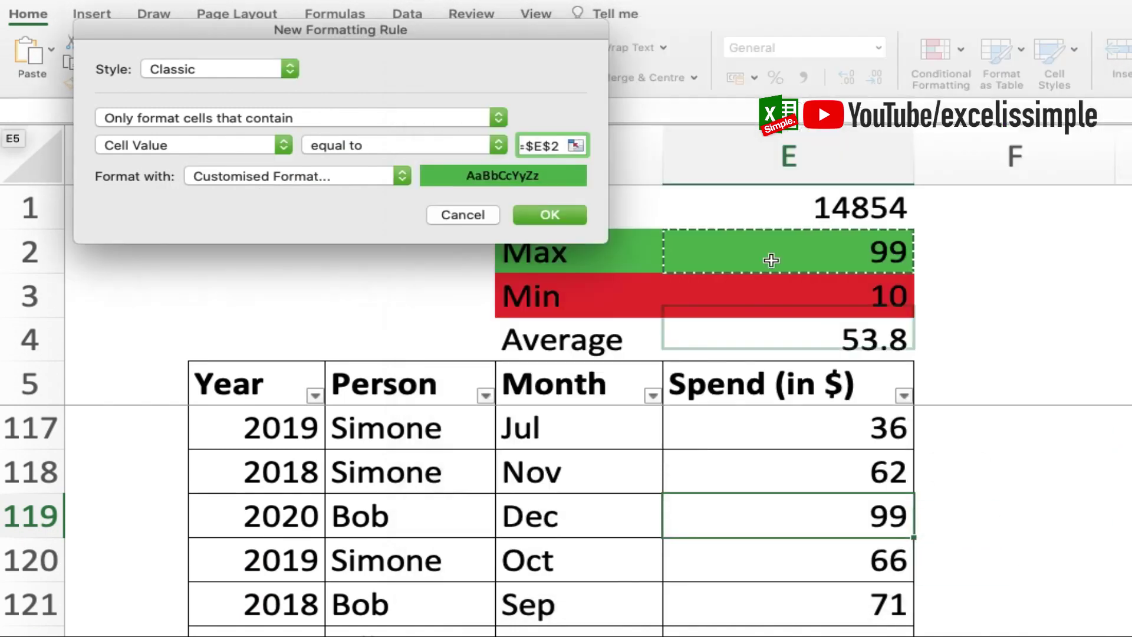
click(544, 213)
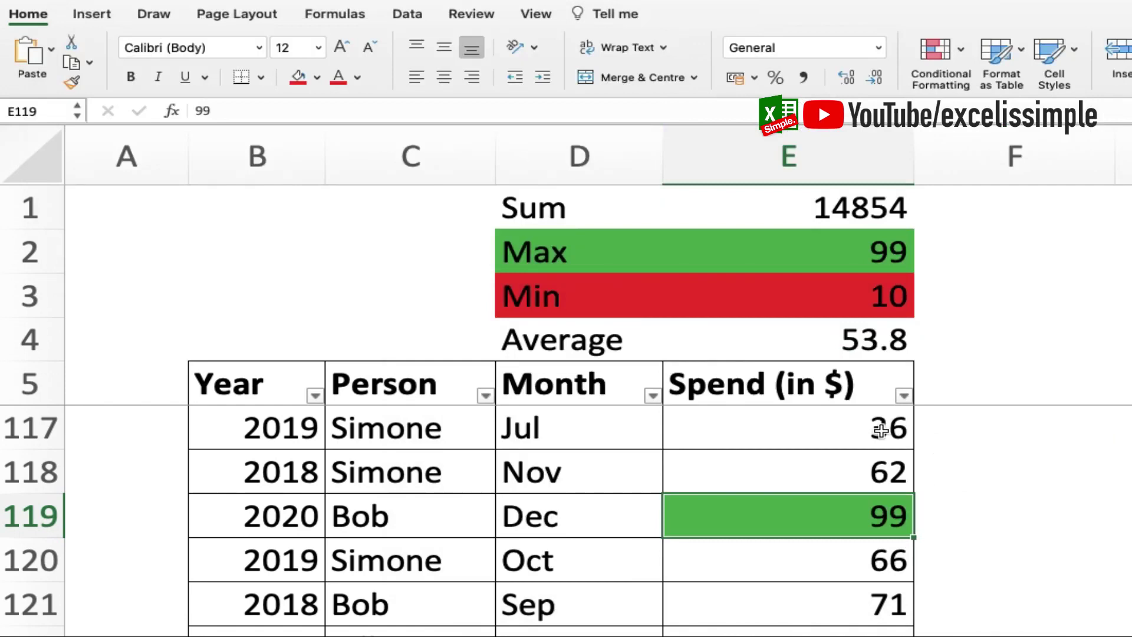
- Format-paint the Spend cells with E119's formatting, then select the Dec cell D119
click(70, 81)
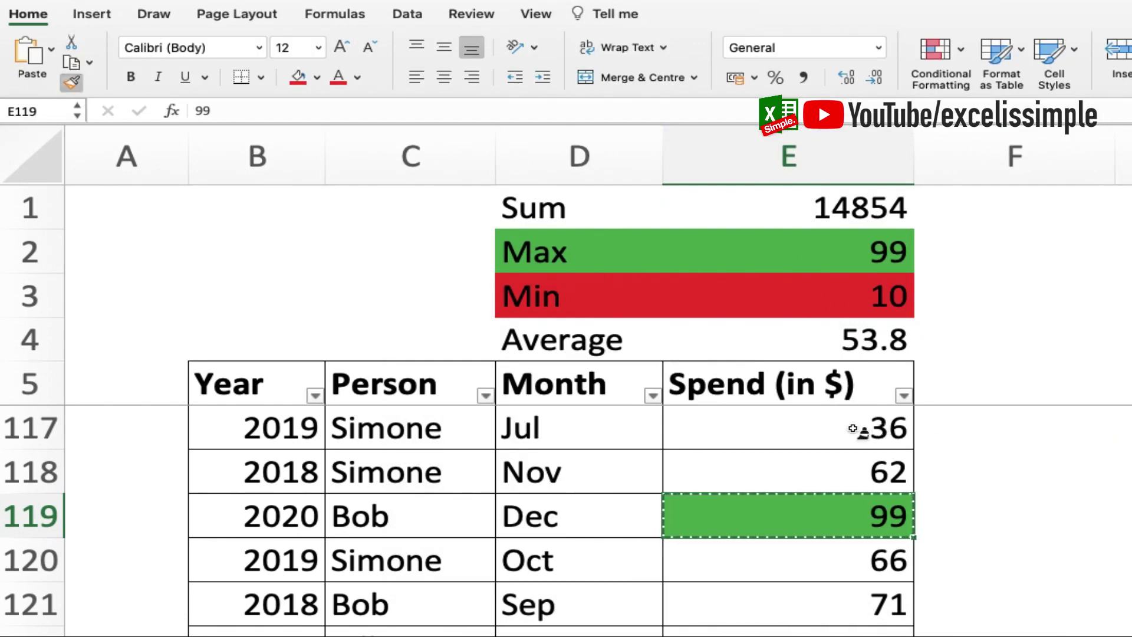
mouse_move(855, 430)
mouse_down()
mouse_move(859, 554)
mouse_move(847, 555)
mouse_up()
click(822, 384)
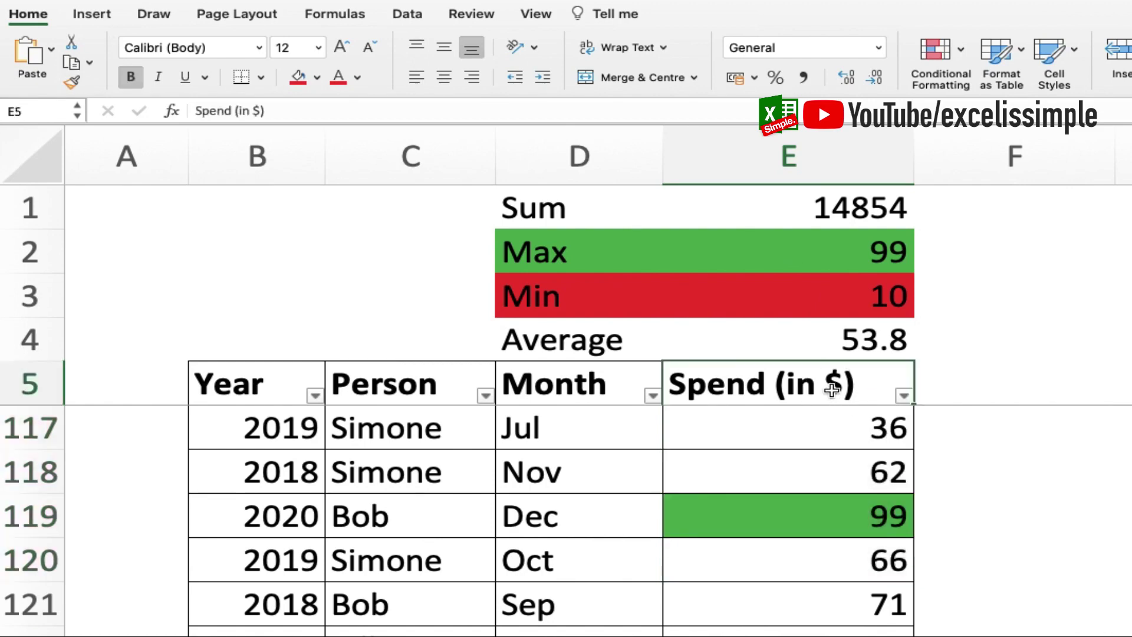
key(Down)
key(Down)
click(784, 556)
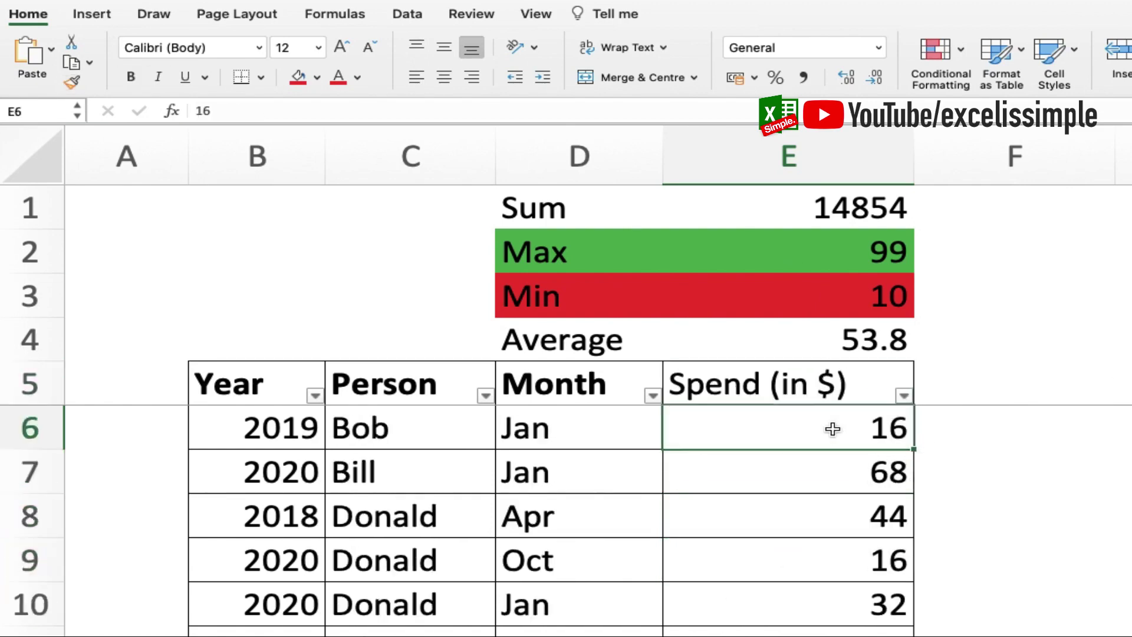
click(71, 84)
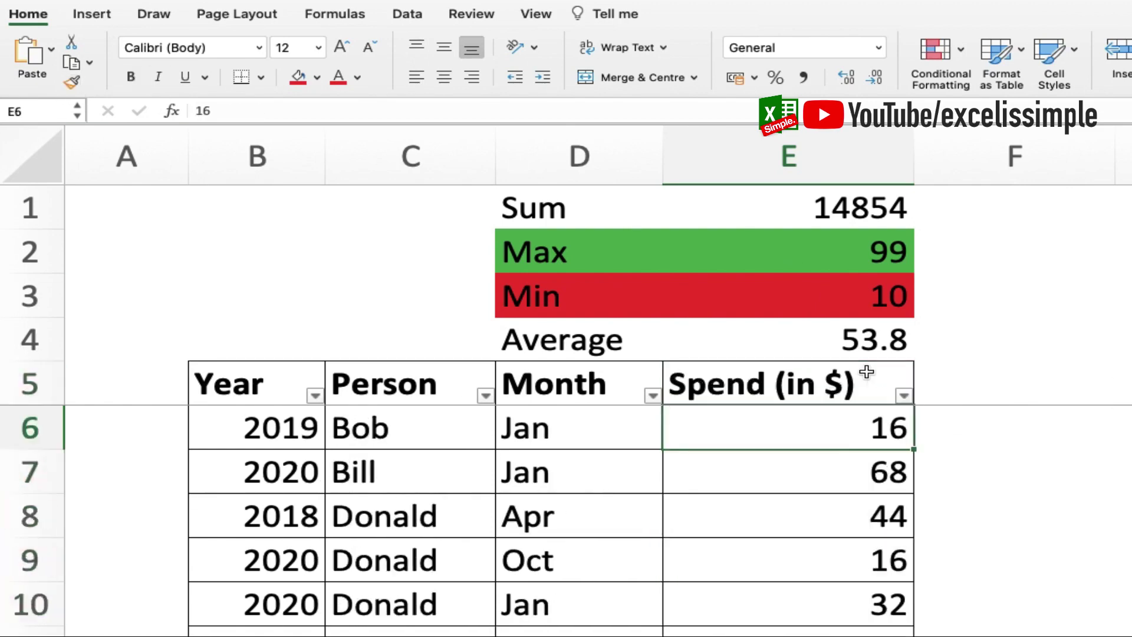
scroll(825, 472, down, 20)
scroll(589, 519, up, 2)
click(532, 526)
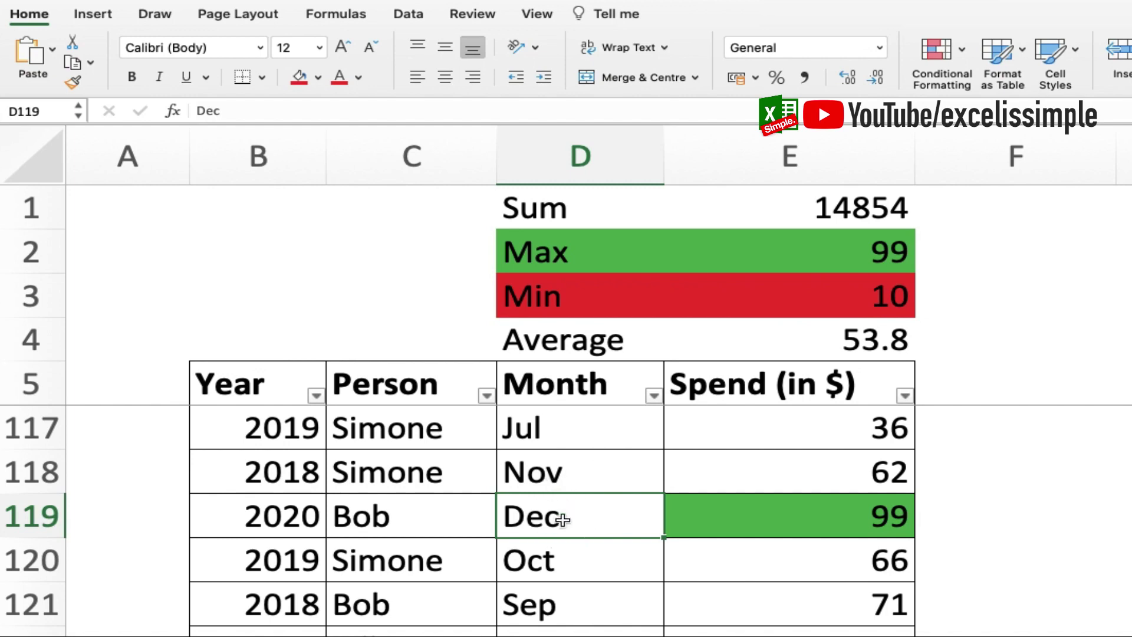
- Create a Classic formula rule on D119 using =$E119=$E$2
click(933, 52)
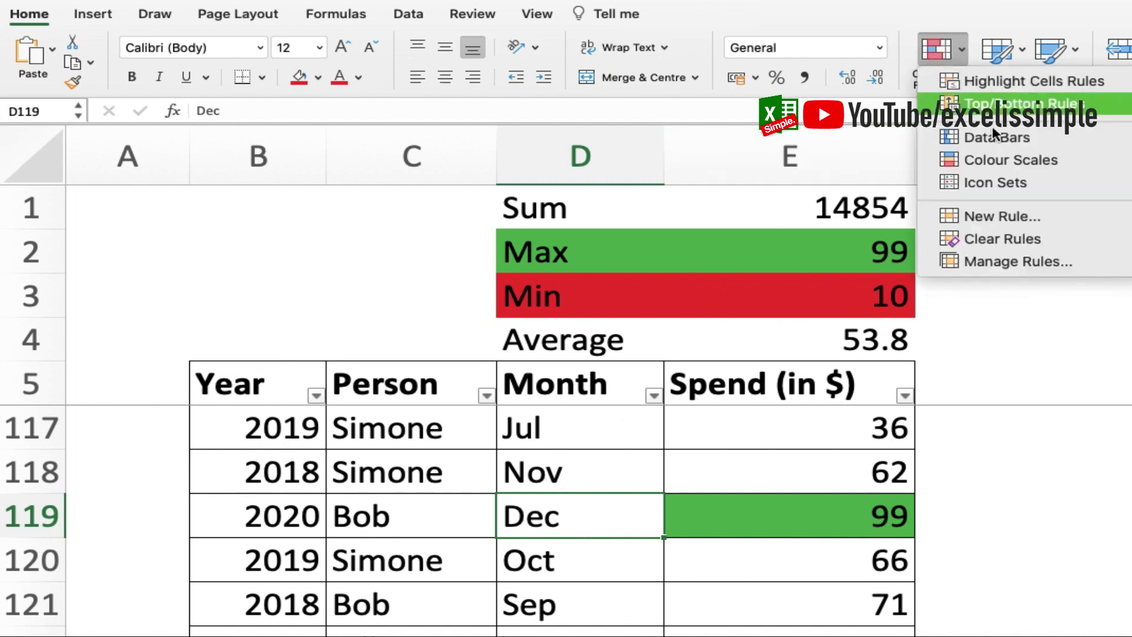
click(1002, 216)
click(678, 146)
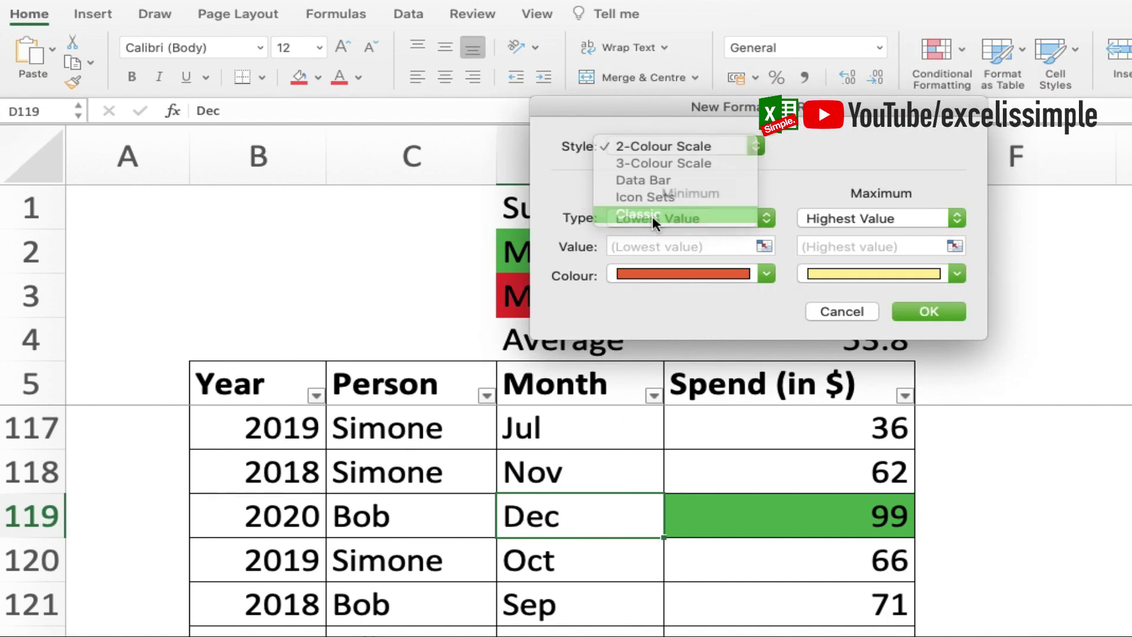
click(653, 216)
click(678, 191)
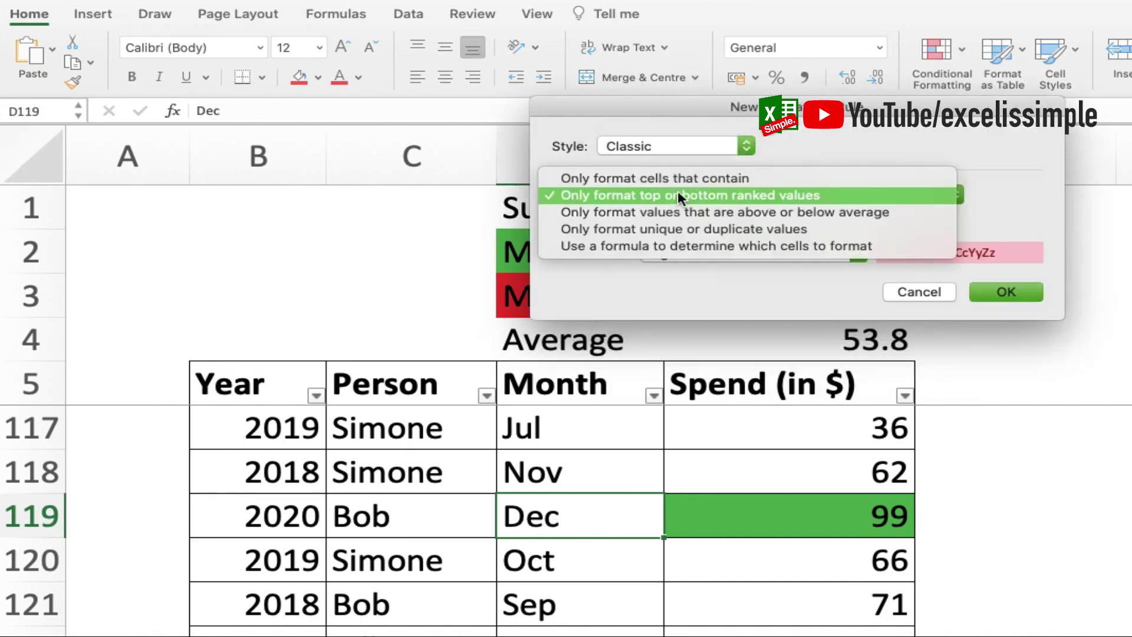
click(656, 242)
click(623, 221)
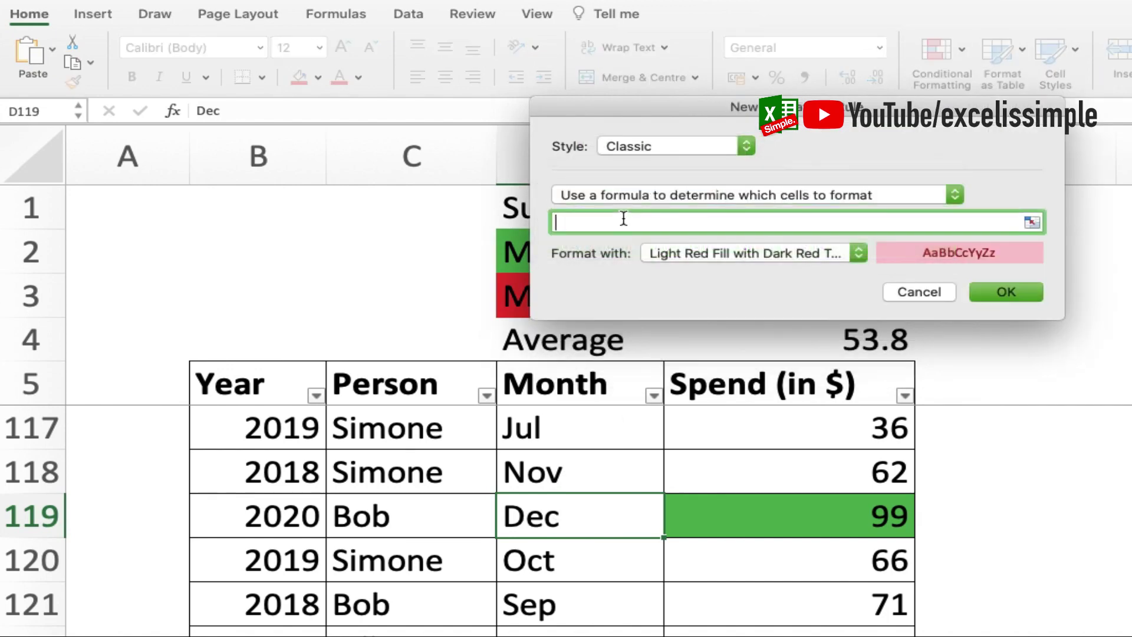
drag(786, 108, 582, 134)
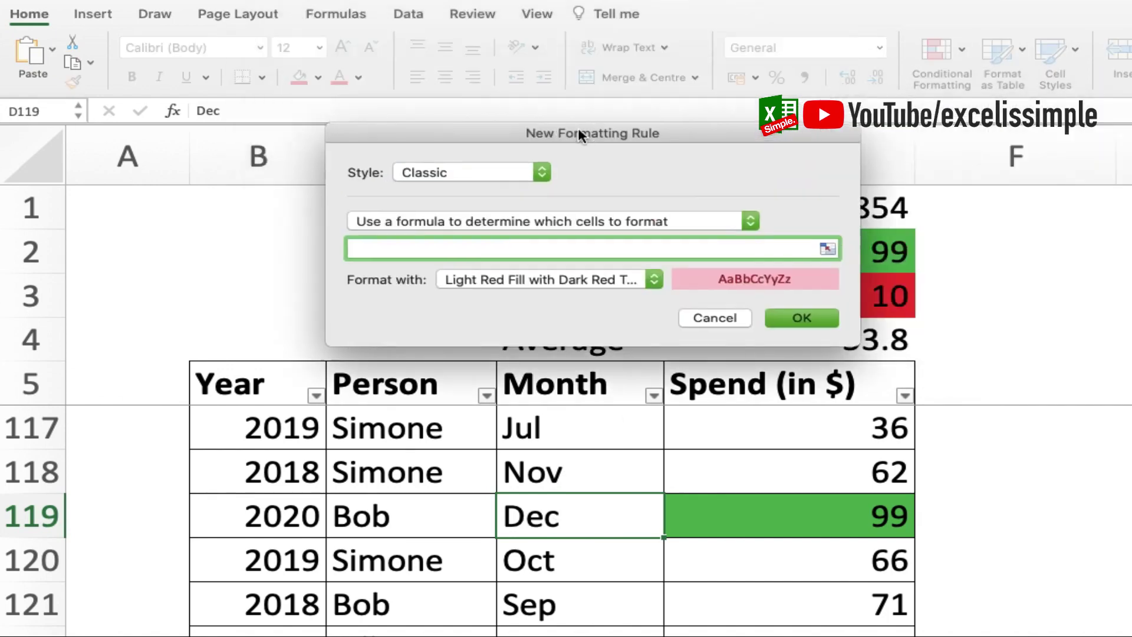
click(753, 521)
text(=)
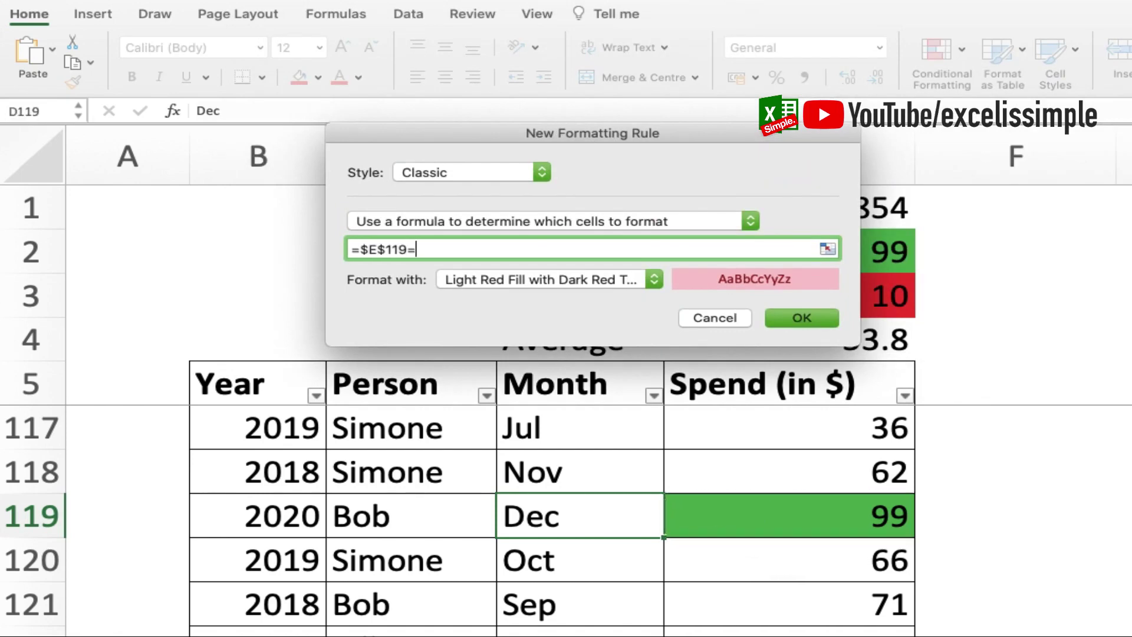
click(859, 255)
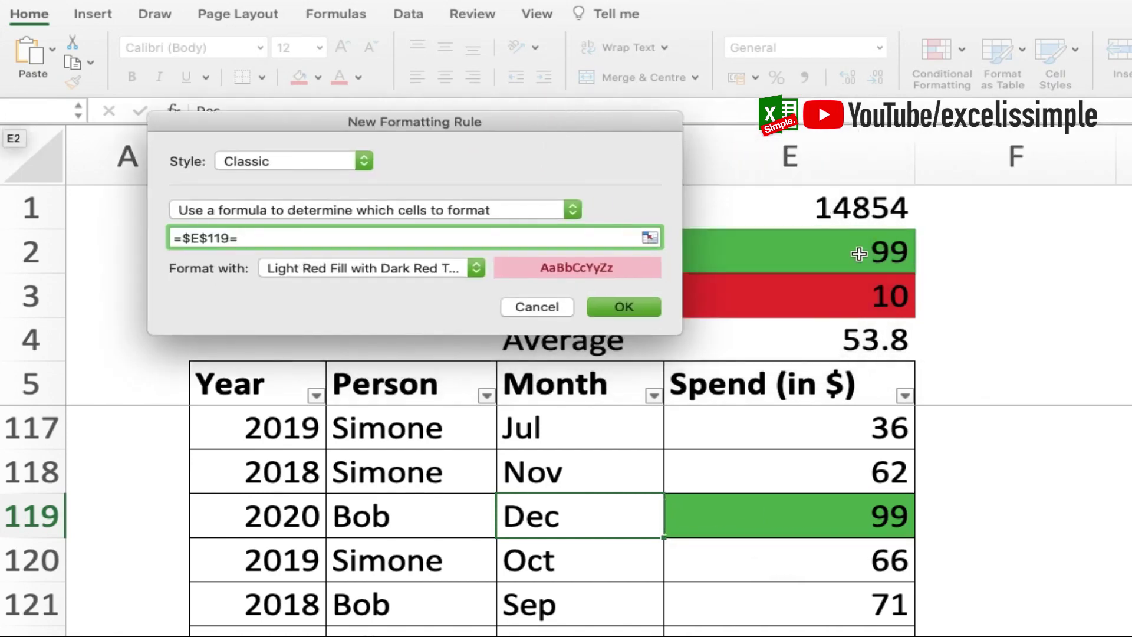
click(207, 238)
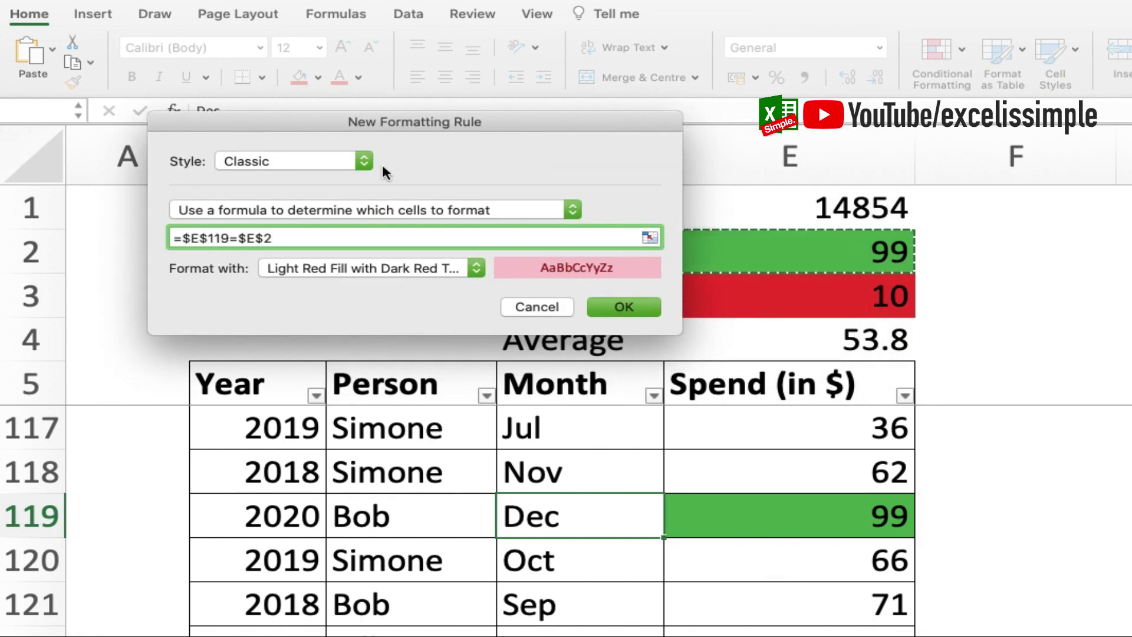
key(BackSpace)
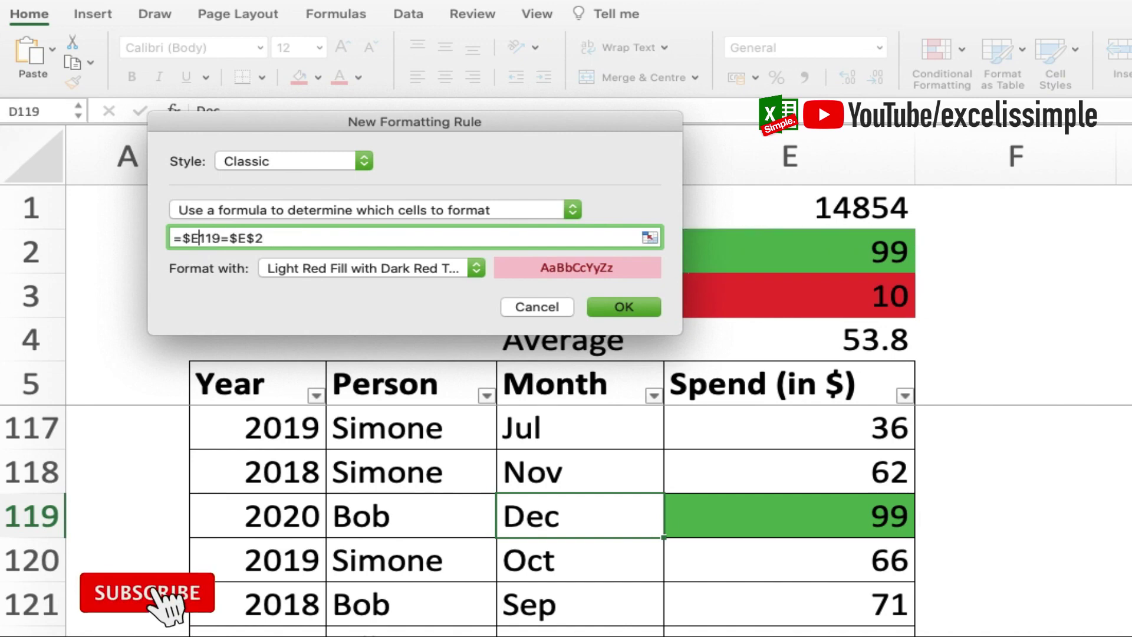
- Give the formula rule a customised green fill and save it
click(360, 269)
click(319, 370)
click(593, 131)
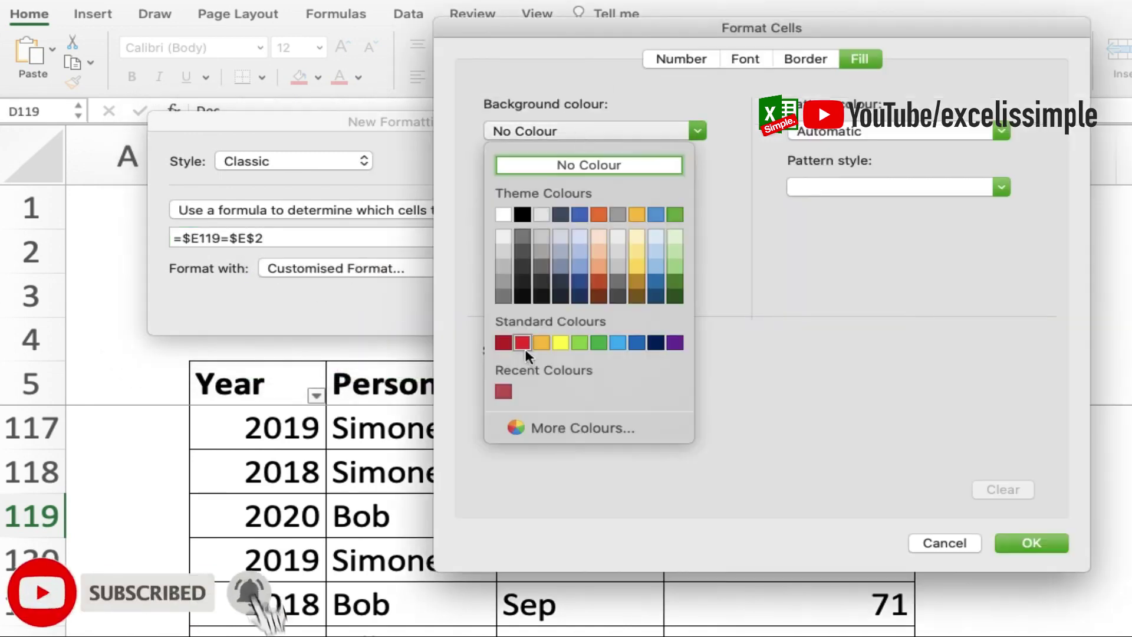
click(598, 343)
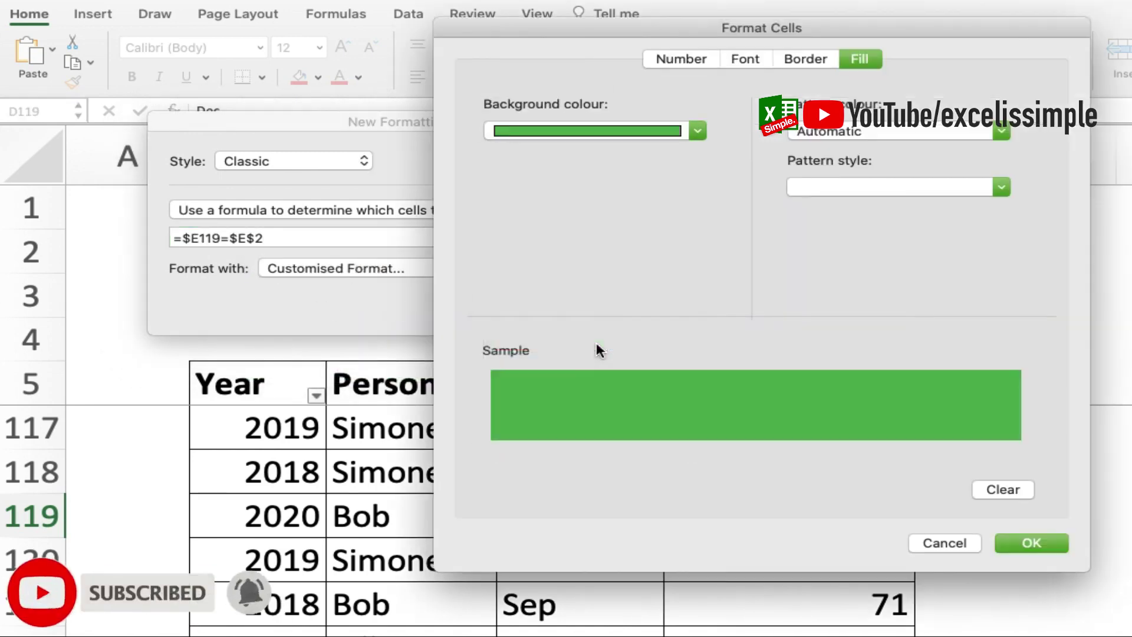
click(1018, 542)
click(622, 308)
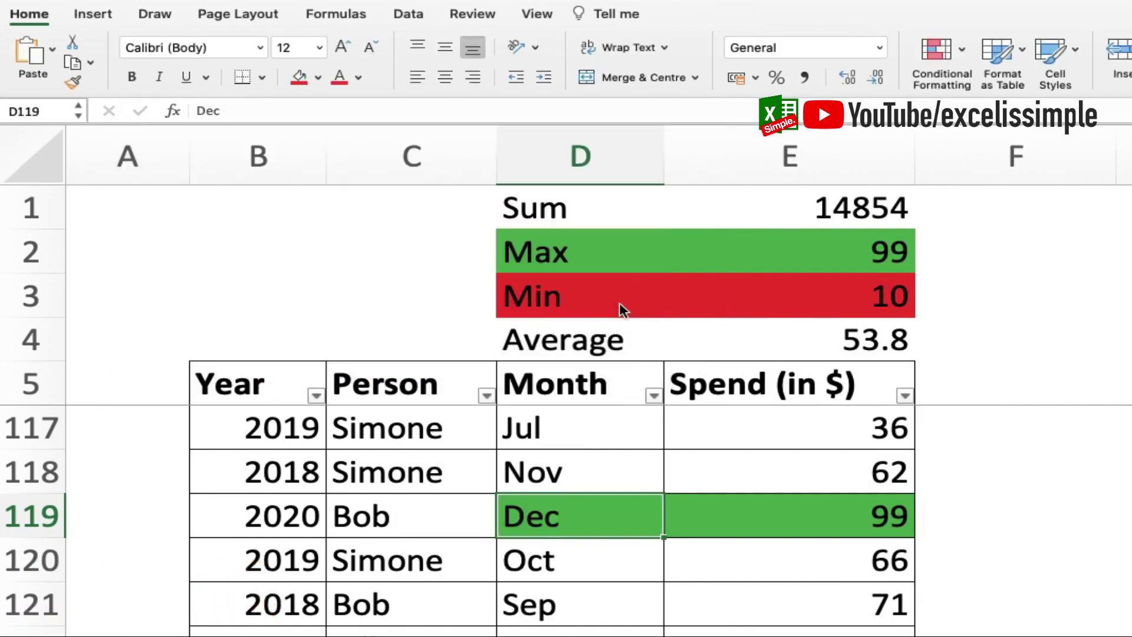
- Format-paint the Dec cell's green rule onto the Year and Person cells in B119:C119
click(74, 83)
drag(365, 514, 289, 516)
key(shift+Right)
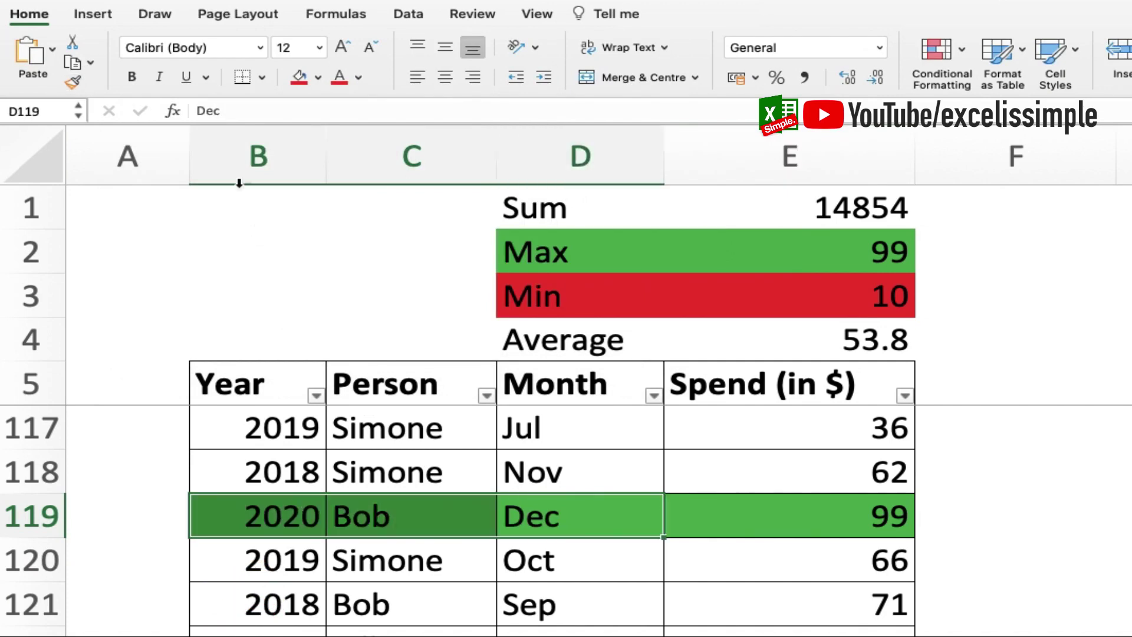
- Paint row 119's highlight rule over the table rows and restore the bold headers
click(75, 82)
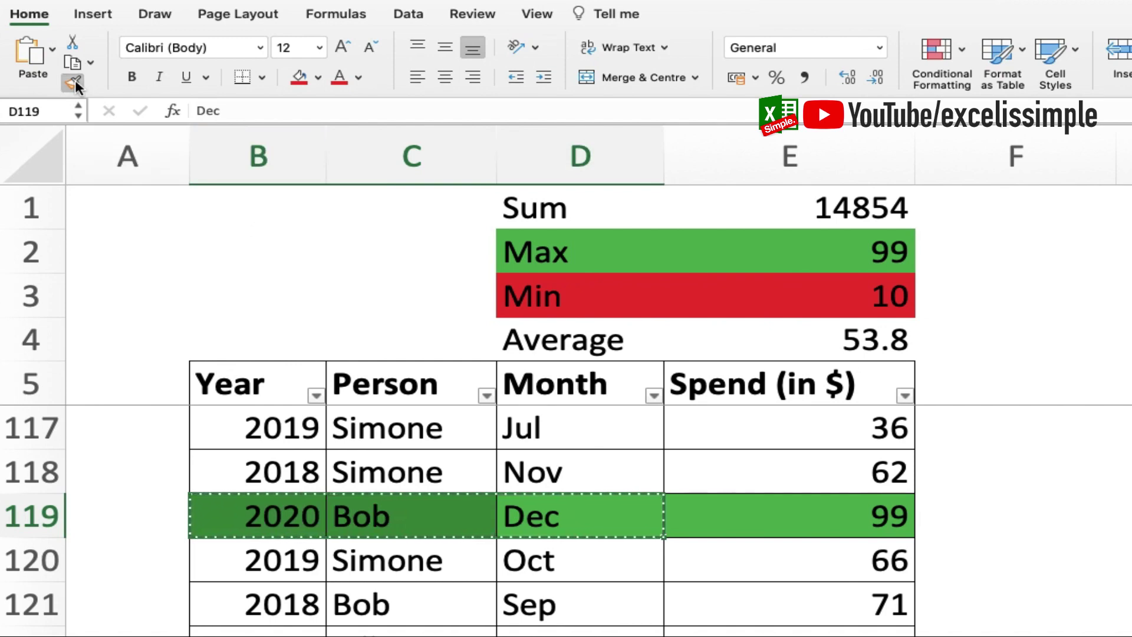
mouse_move(254, 428)
mouse_down()
mouse_move(404, 561)
mouse_move(584, 519)
mouse_up()
drag(254, 384, 536, 384)
key(ctrl+b)
scroll(285, 380, up, 10)
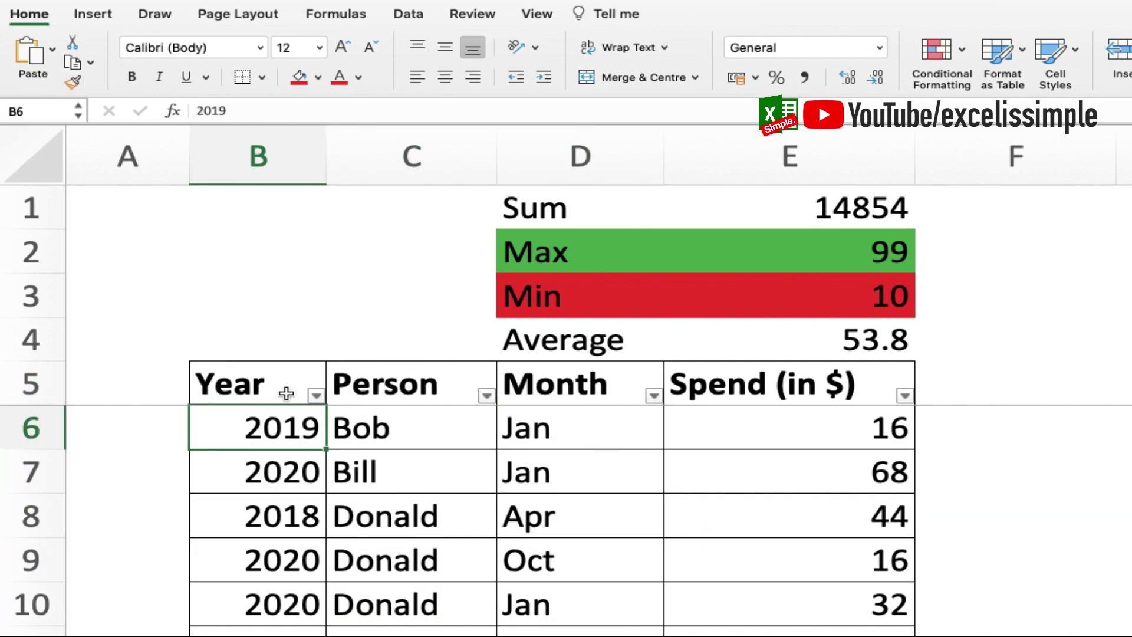
- Filter the Year column to show only 2018
click(312, 396)
click(422, 541)
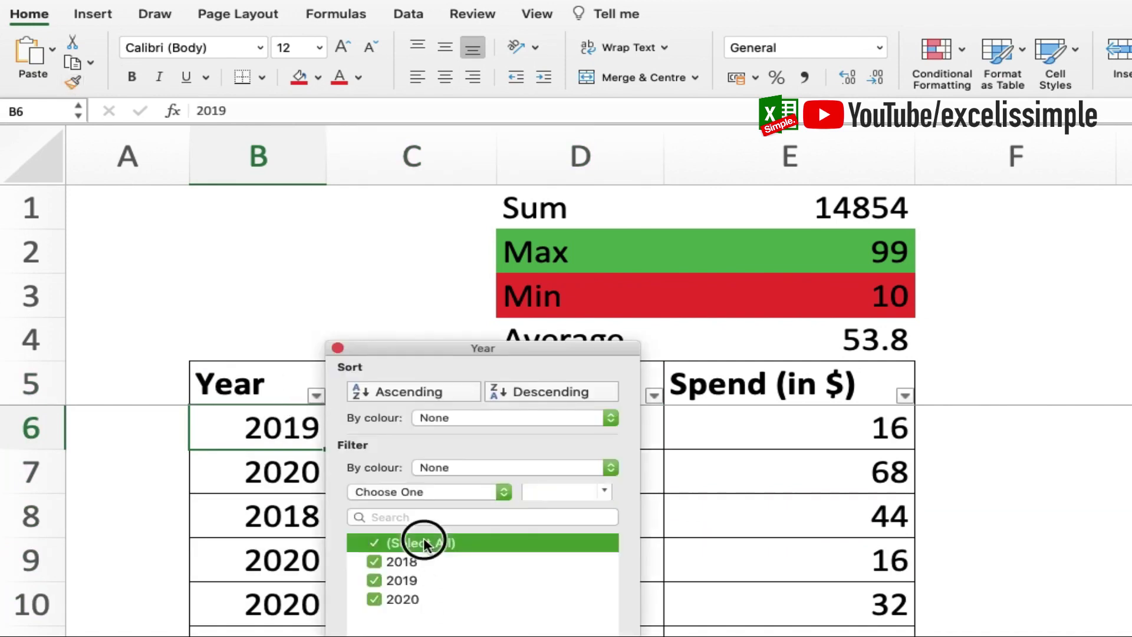
click(394, 562)
click(703, 526)
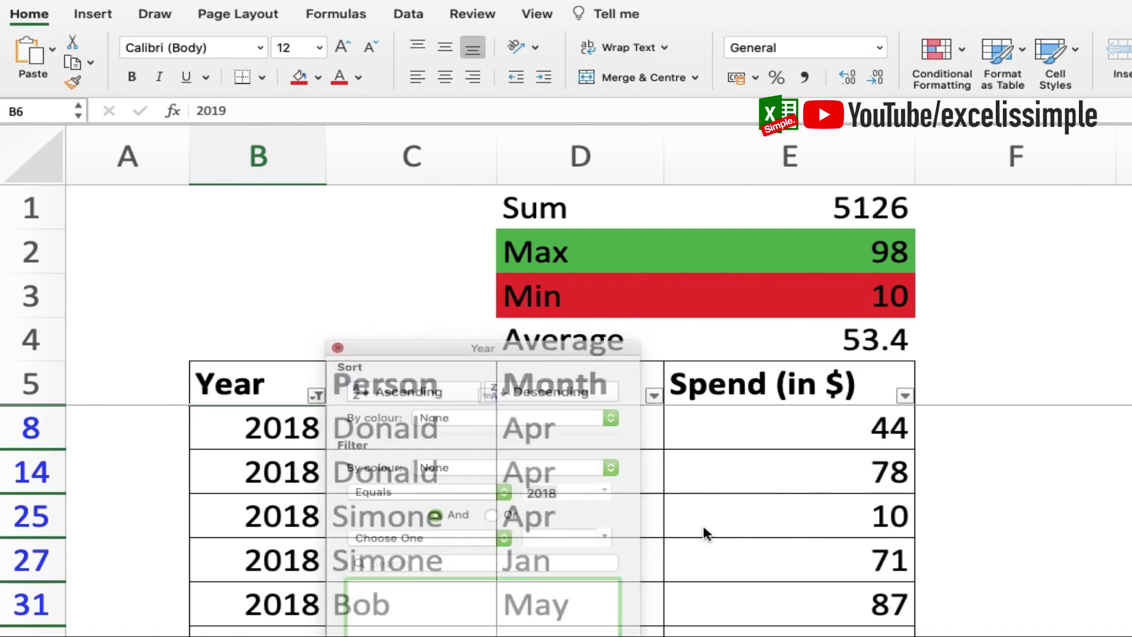
- Filter the Month column to show only Feb, leaving the 97 spend row
click(654, 395)
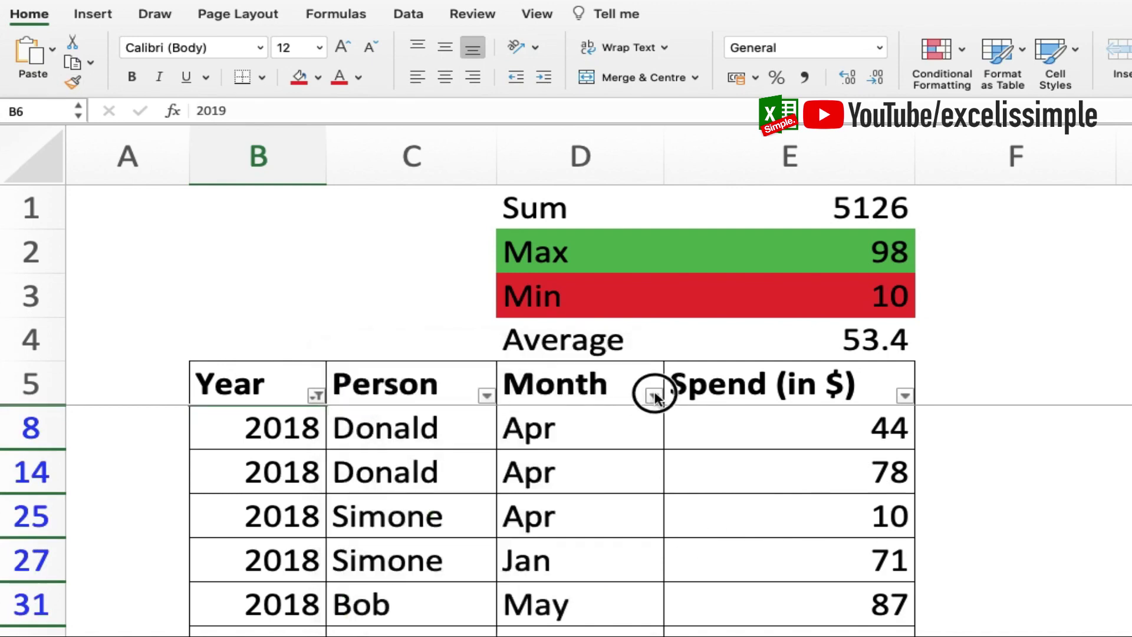
click(776, 542)
click(711, 617)
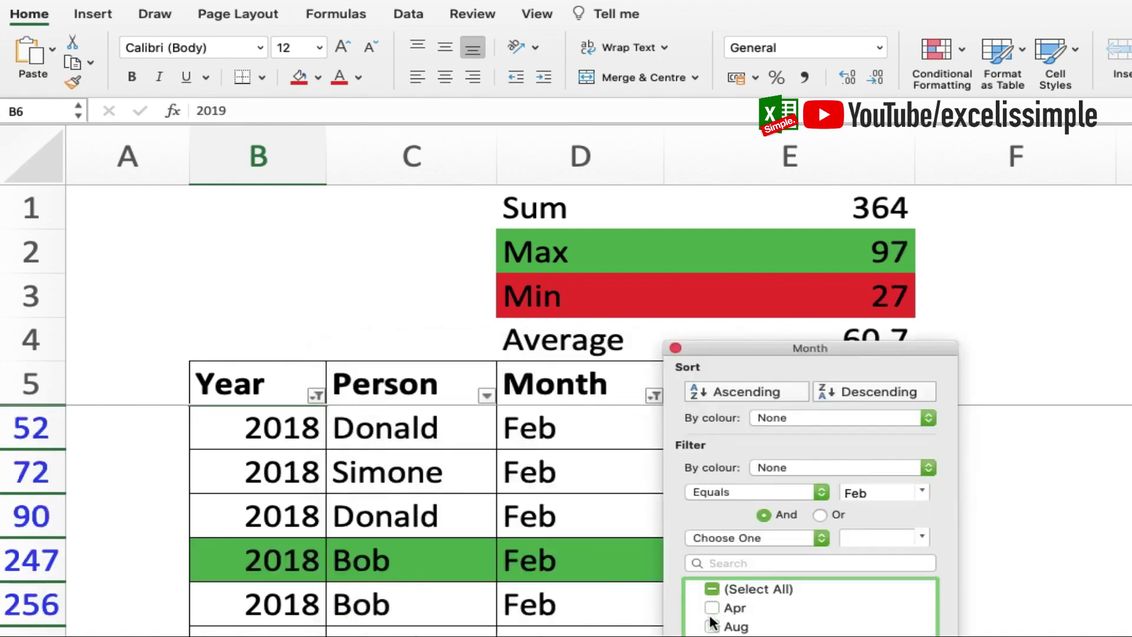
click(429, 484)
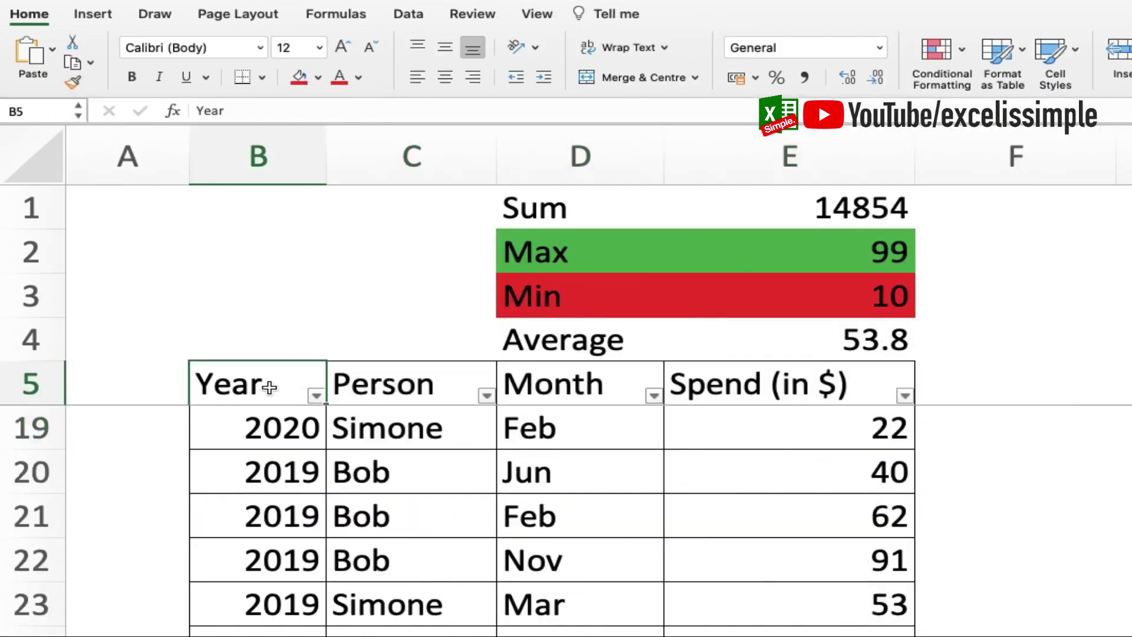
- Scroll up to bring the top of the table and summary cells into view
scroll(273, 384, up, 5)
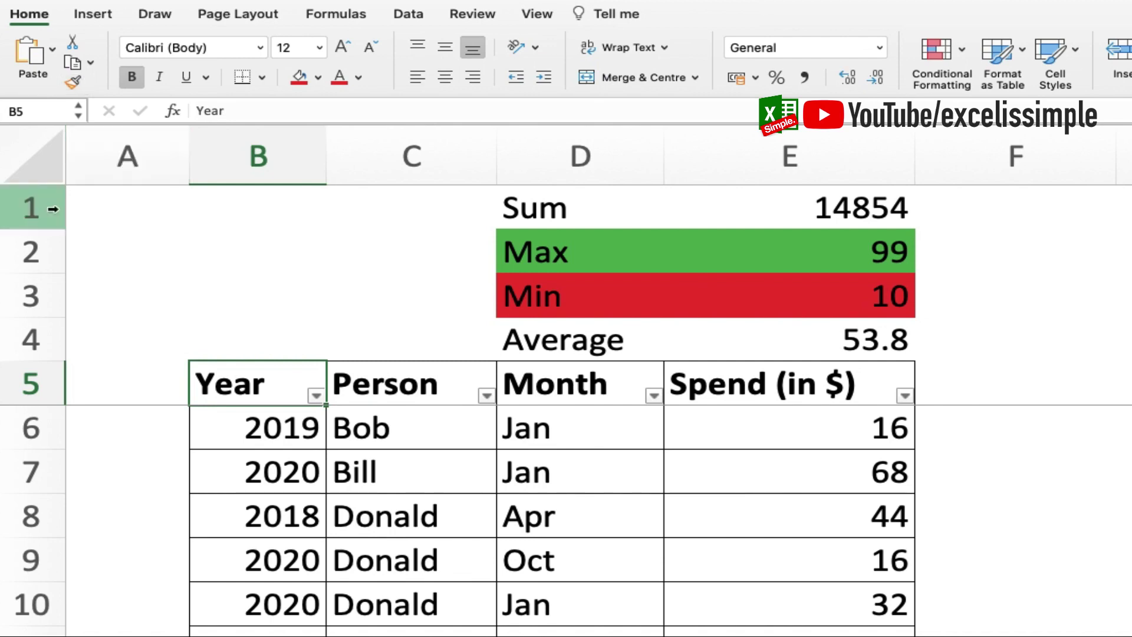
- Filter the Year column to show only 2020
click(316, 396)
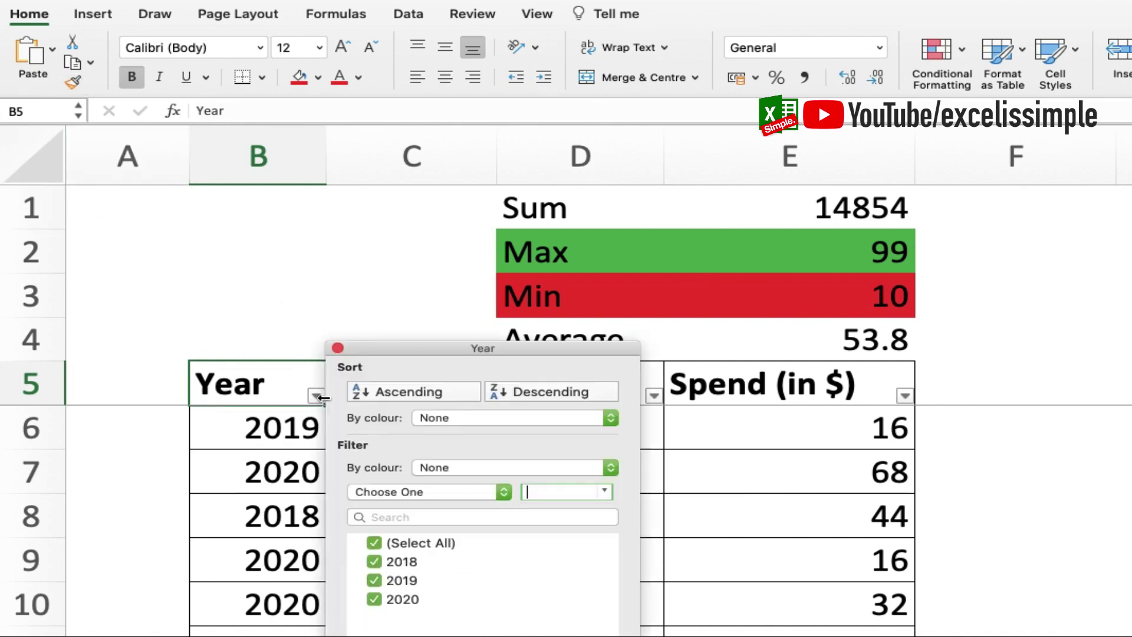
click(428, 543)
click(374, 599)
key(Escape)
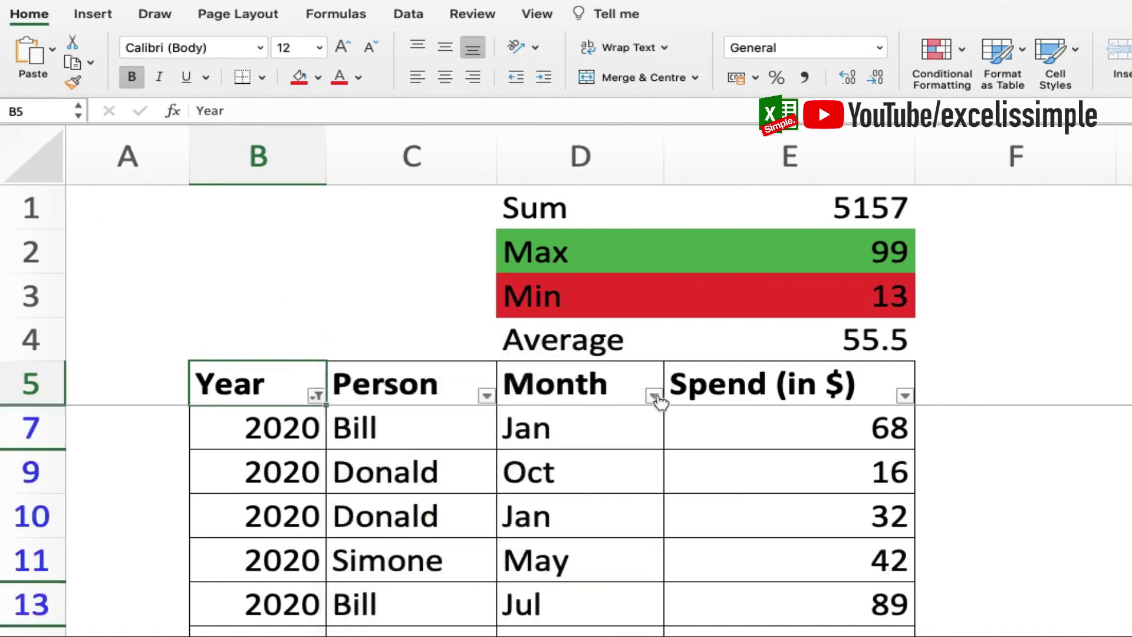
- Filter the Month column to show only Apr
click(654, 396)
click(732, 543)
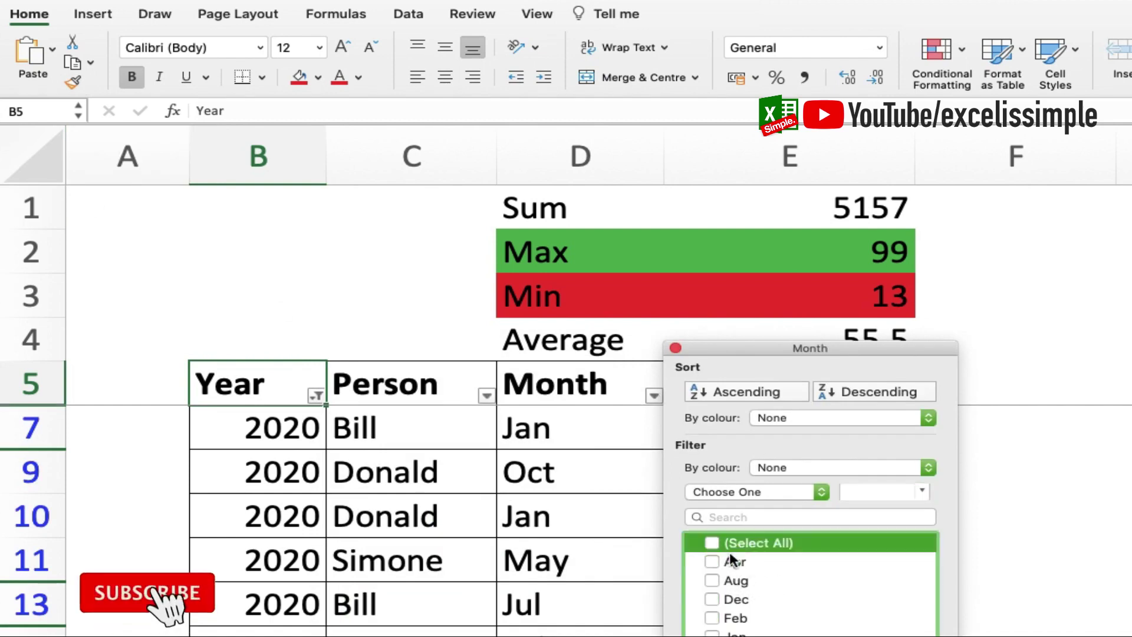
click(712, 562)
key(Escape)
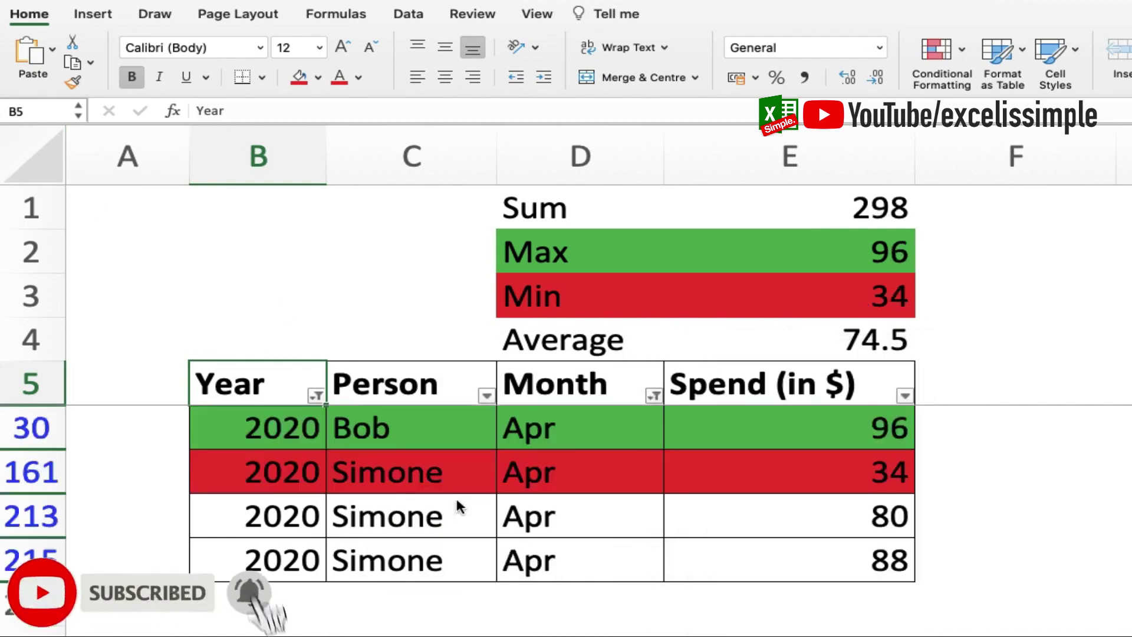